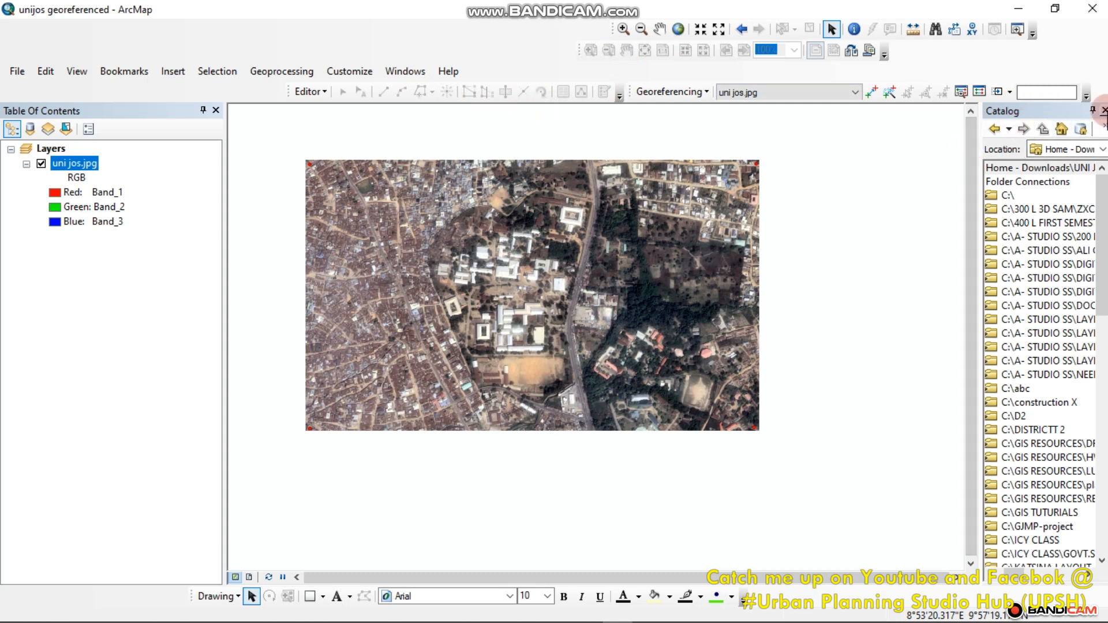
Close and reopen the Catalog window, widen it to show full folder paths, and look through the folder connections.
{"action": "left_click", "coordinate": [1104, 109]}
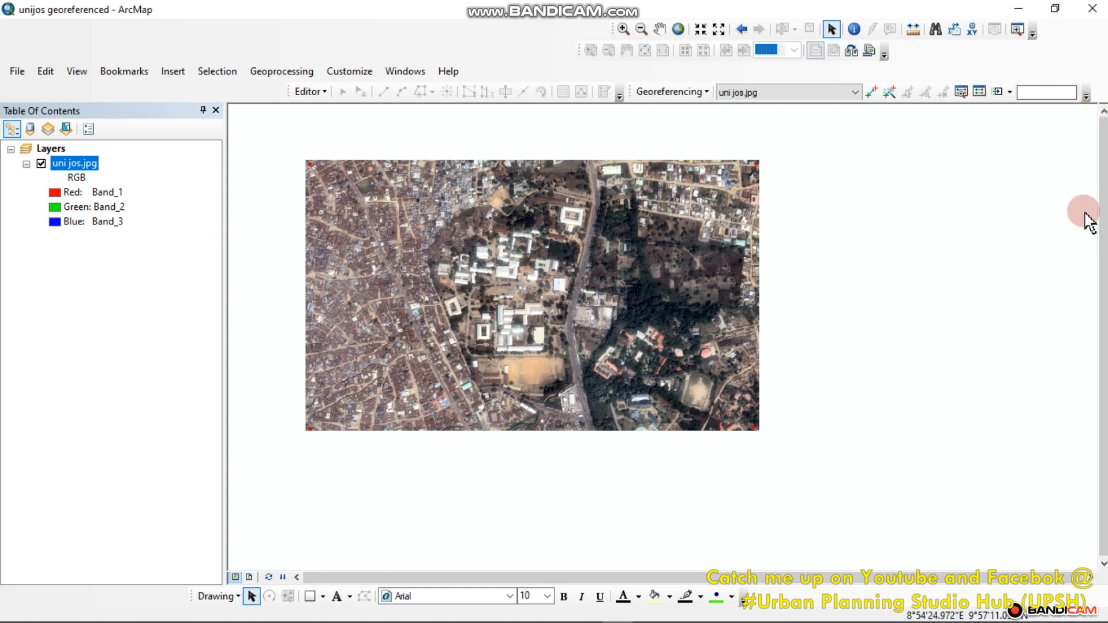
{"action": "left_click", "coordinate": [415, 72]}
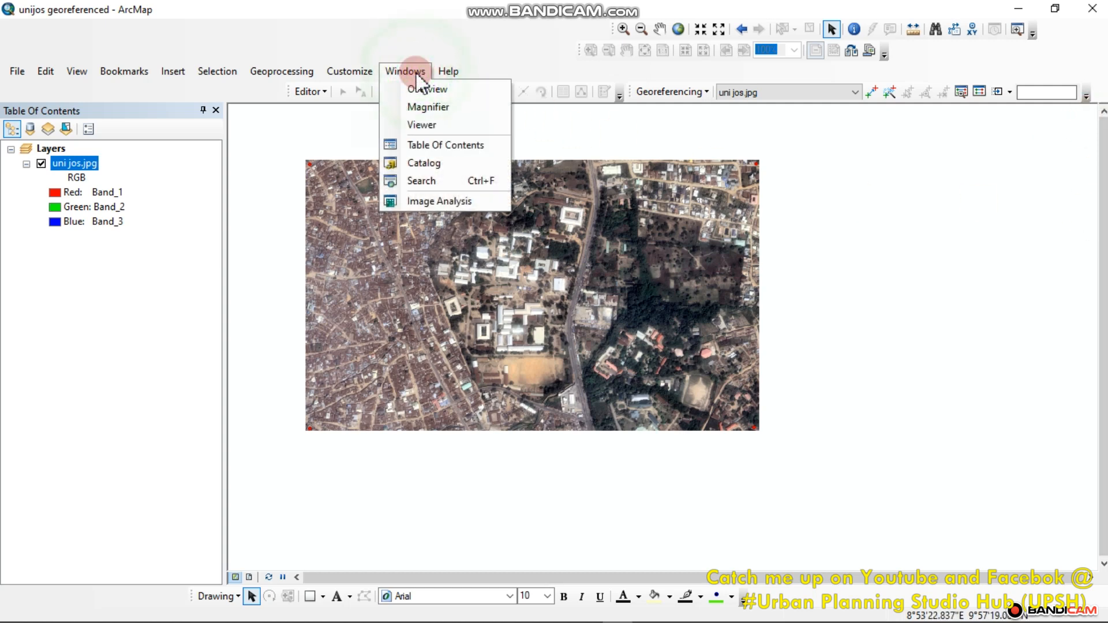
{"action": "left_click", "coordinate": [444, 164]}
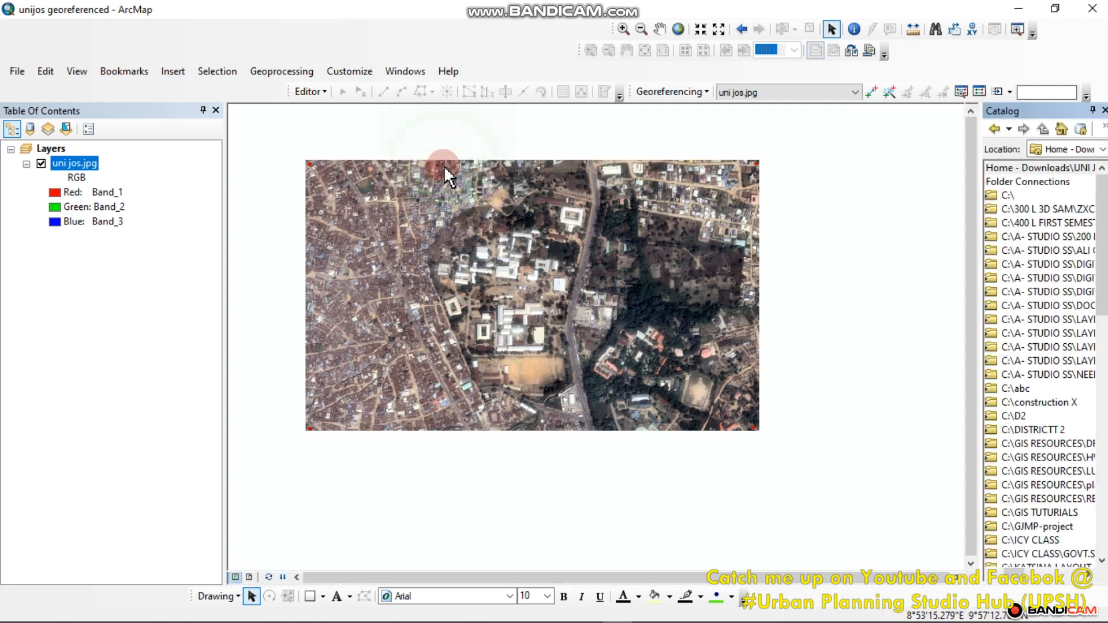
{"action": "left_click_drag", "start_coordinate": [982, 158], "coordinate": [770, 165]}
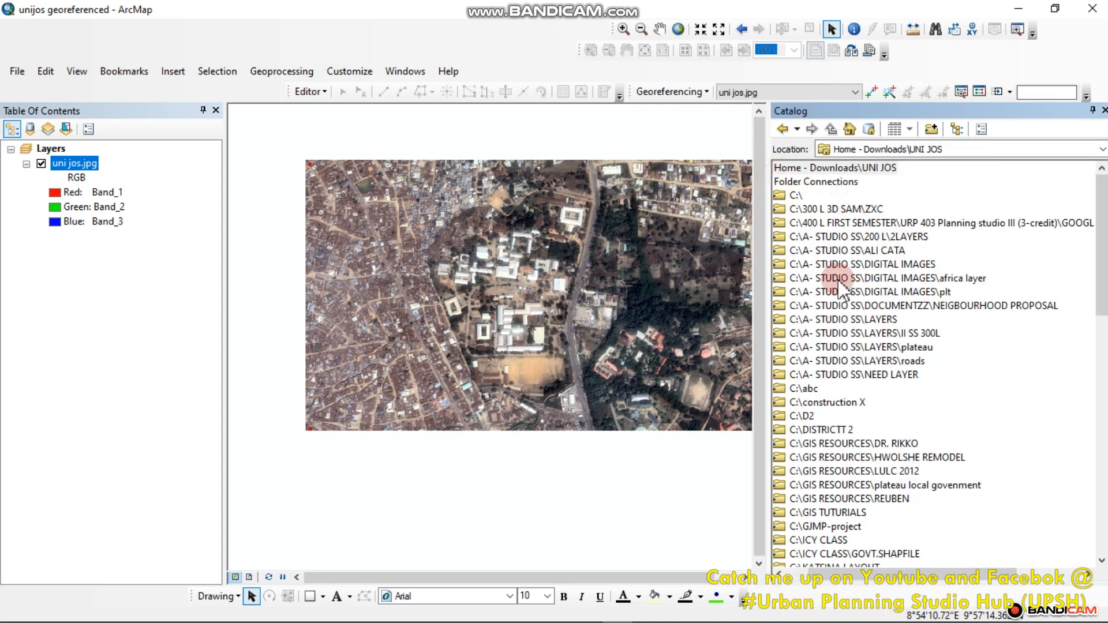
{"action": "scroll", "coordinate": [805, 244], "scroll_direction": "down", "scroll_amount": 10}
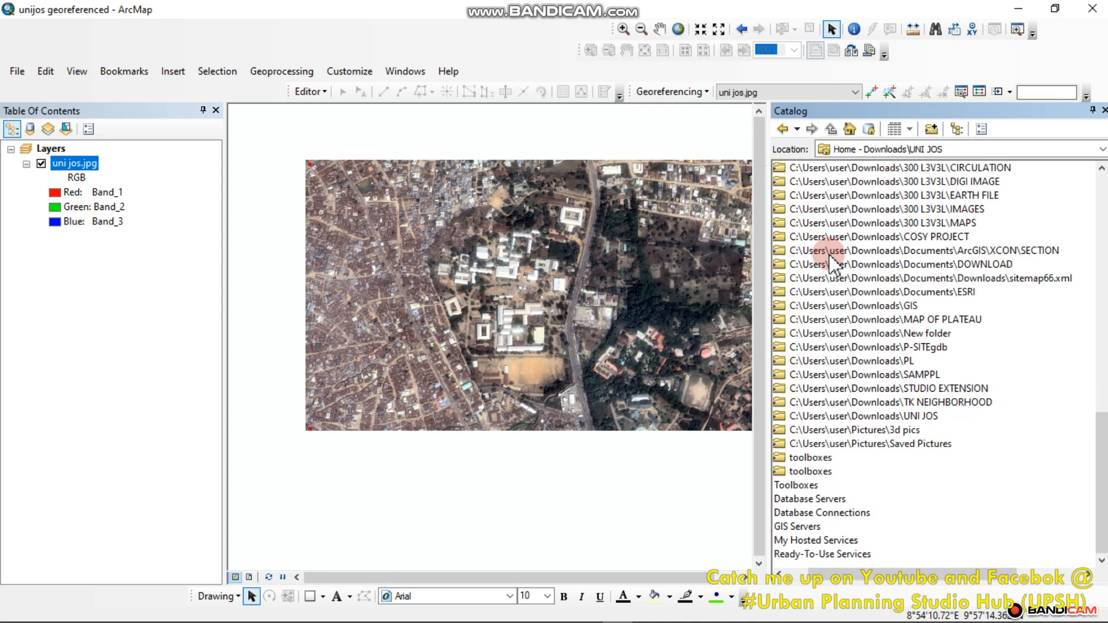
{"action": "scroll", "coordinate": [836, 273], "scroll_direction": "up", "scroll_amount": 10}
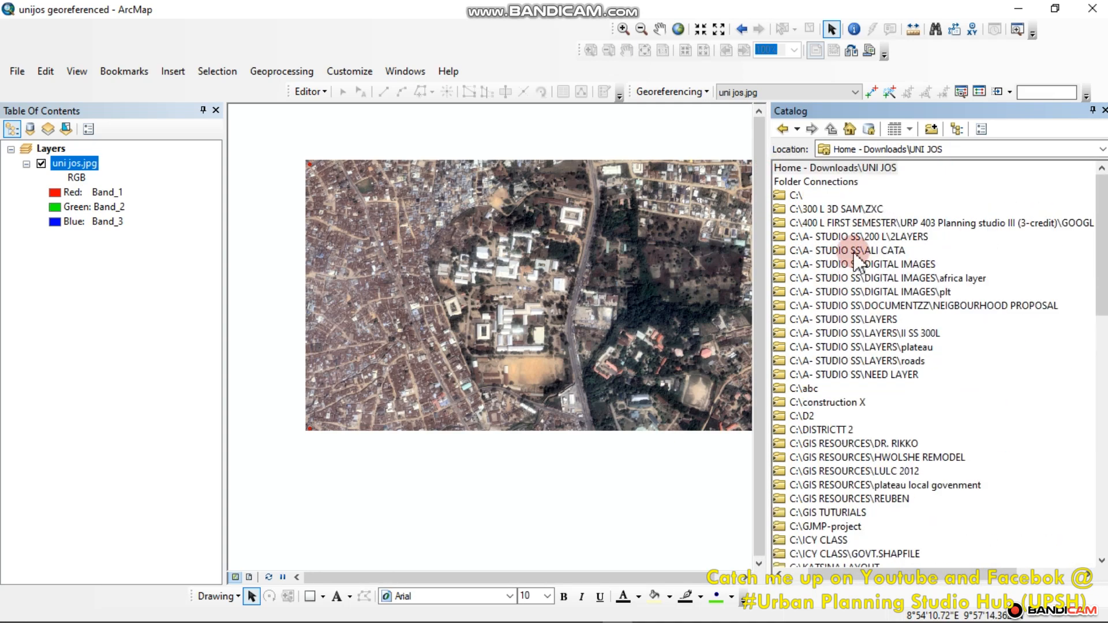
Switch to File Explorer to examine the UNI JOS folder and its uni jos SHP subfolder, and return to ArcMap.
{"action": "left_click", "coordinate": [1024, 7]}
{"action": "left_click", "coordinate": [1023, 8]}
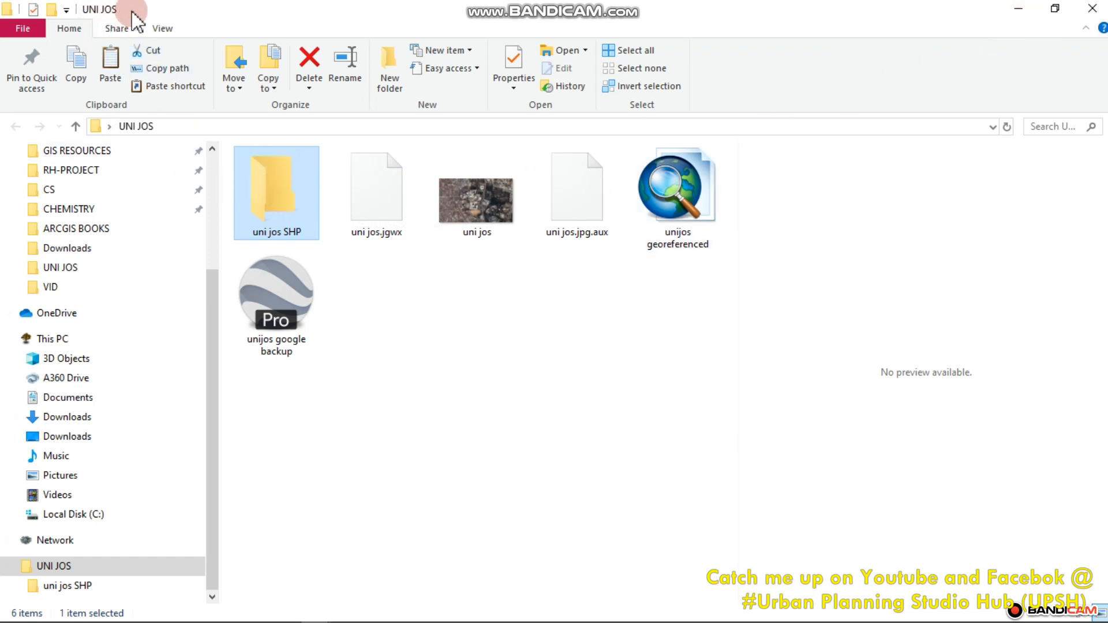
{"action": "left_click", "coordinate": [1018, 11]}
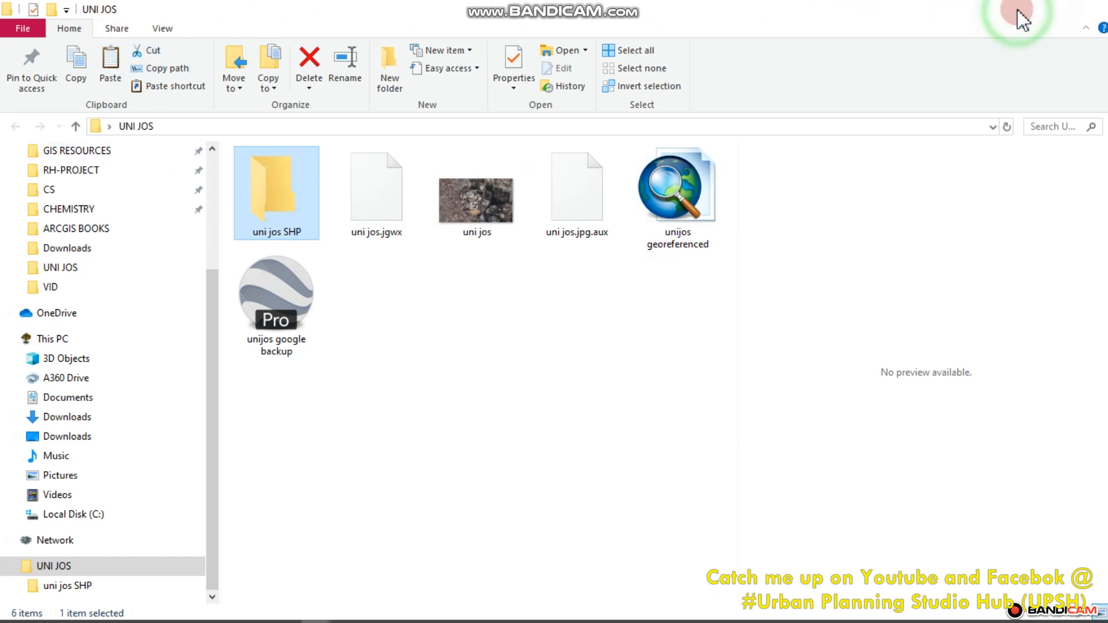
{"action": "left_click", "coordinate": [619, 611]}
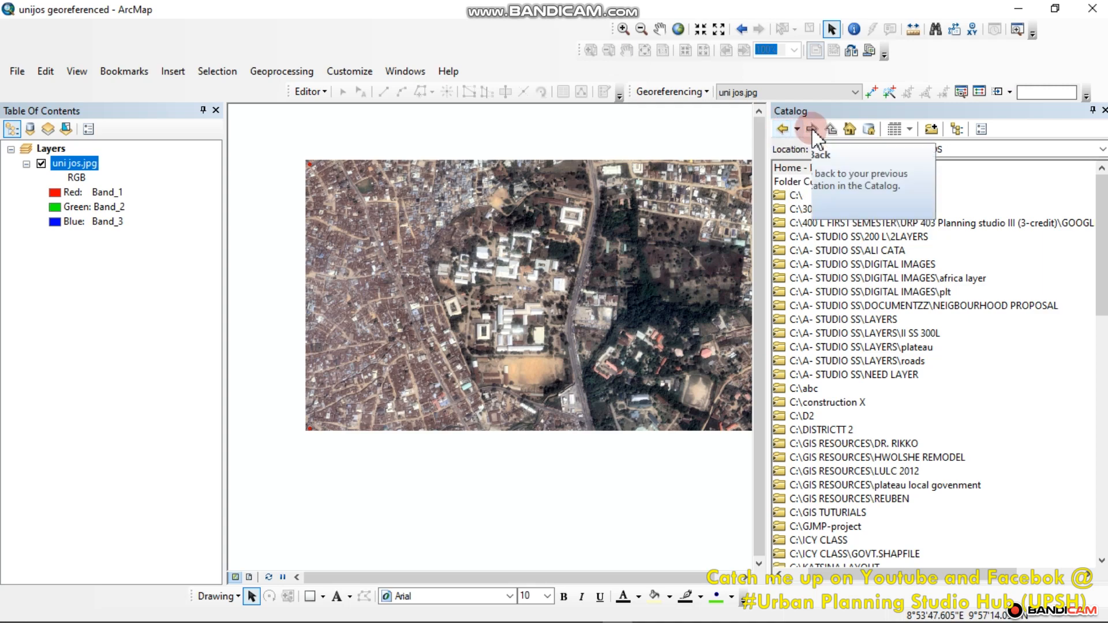
Add a Catalog folder connection to the uni jos SHP folder inside Downloads\UNI JOS and locate it in the list.
{"action": "left_click", "coordinate": [850, 129]}
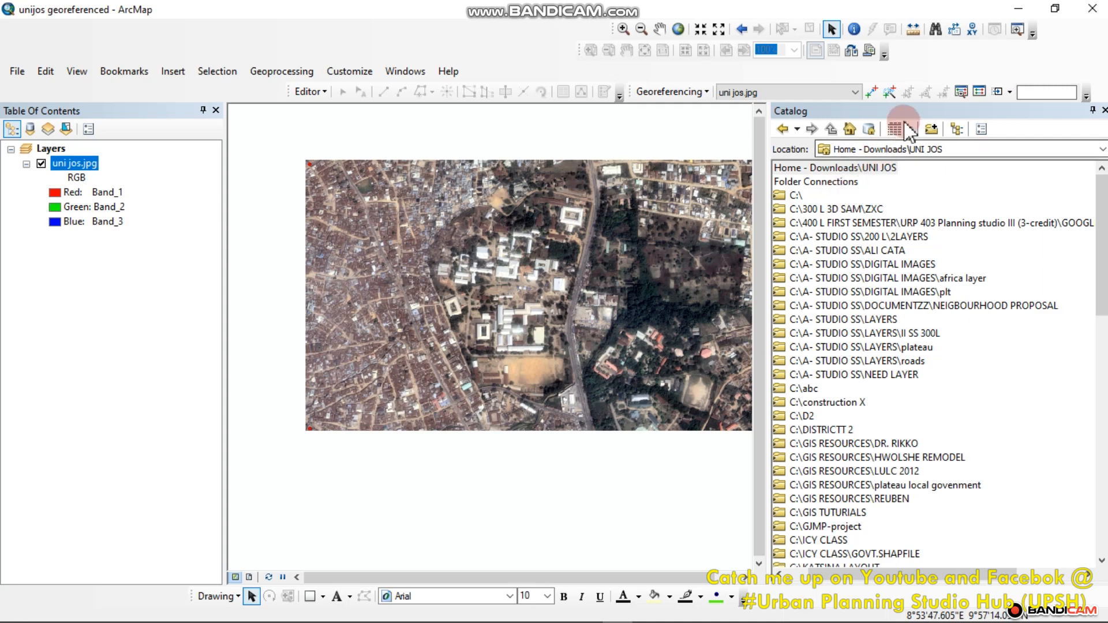
{"action": "left_click", "coordinate": [935, 131]}
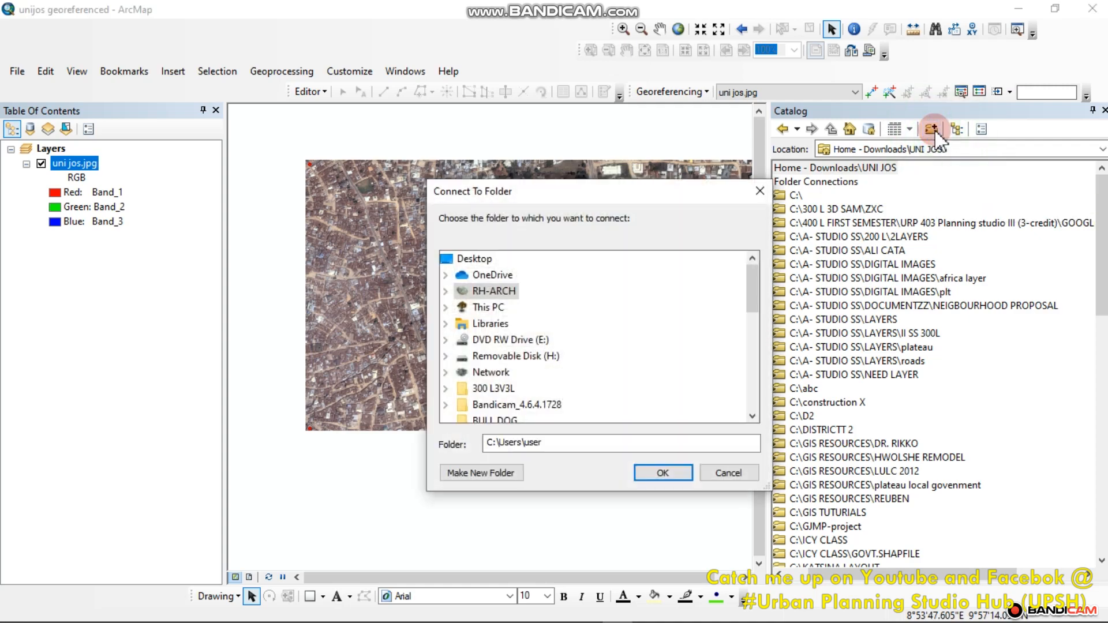
{"action": "scroll", "coordinate": [543, 358], "scroll_direction": "down", "scroll_amount": 3}
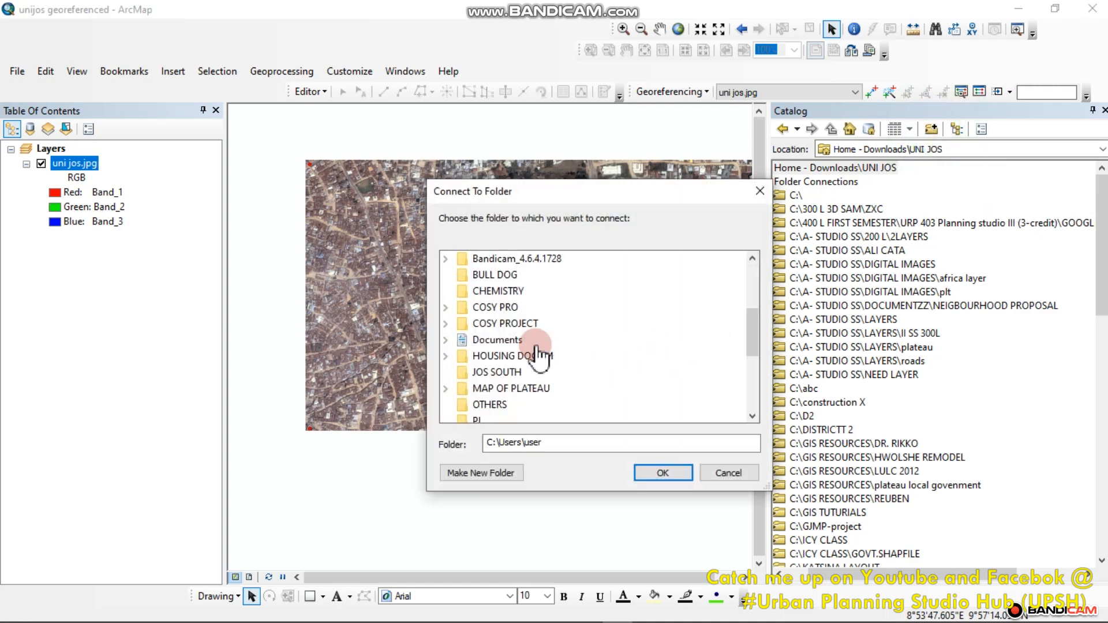
{"action": "scroll", "coordinate": [537, 355], "scroll_direction": "up", "scroll_amount": 3}
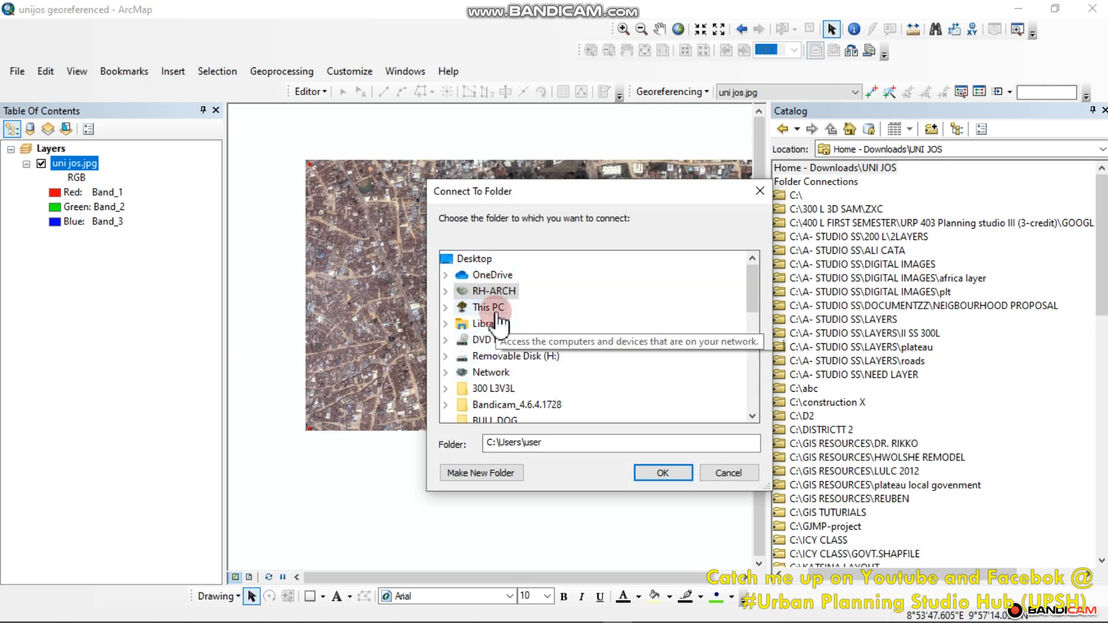
{"action": "double_click", "coordinate": [491, 308]}
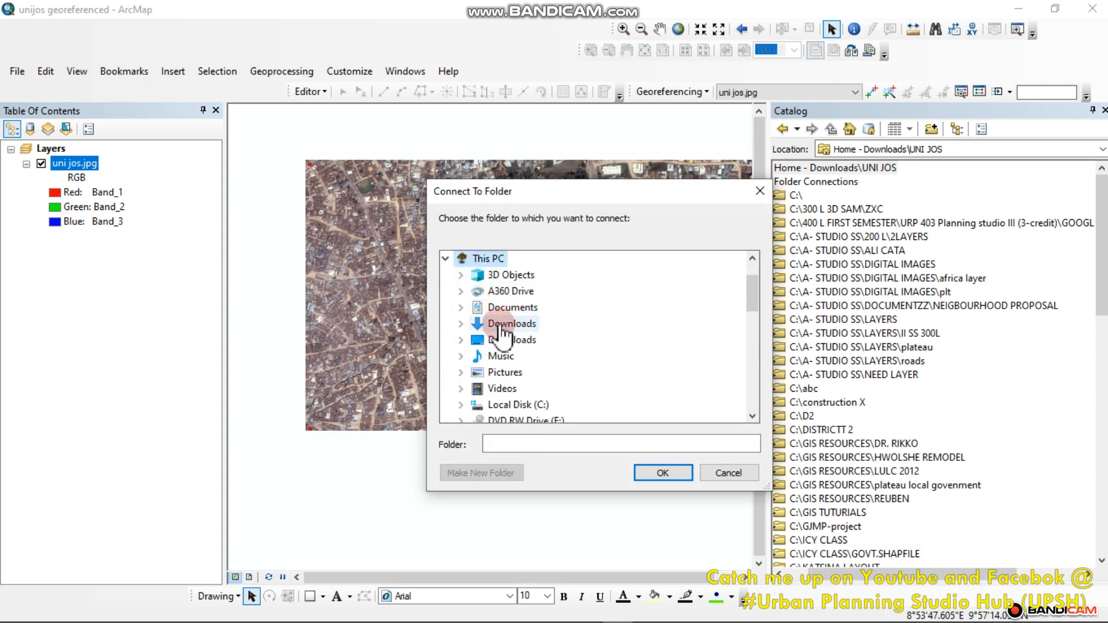
{"action": "double_click", "coordinate": [501, 325]}
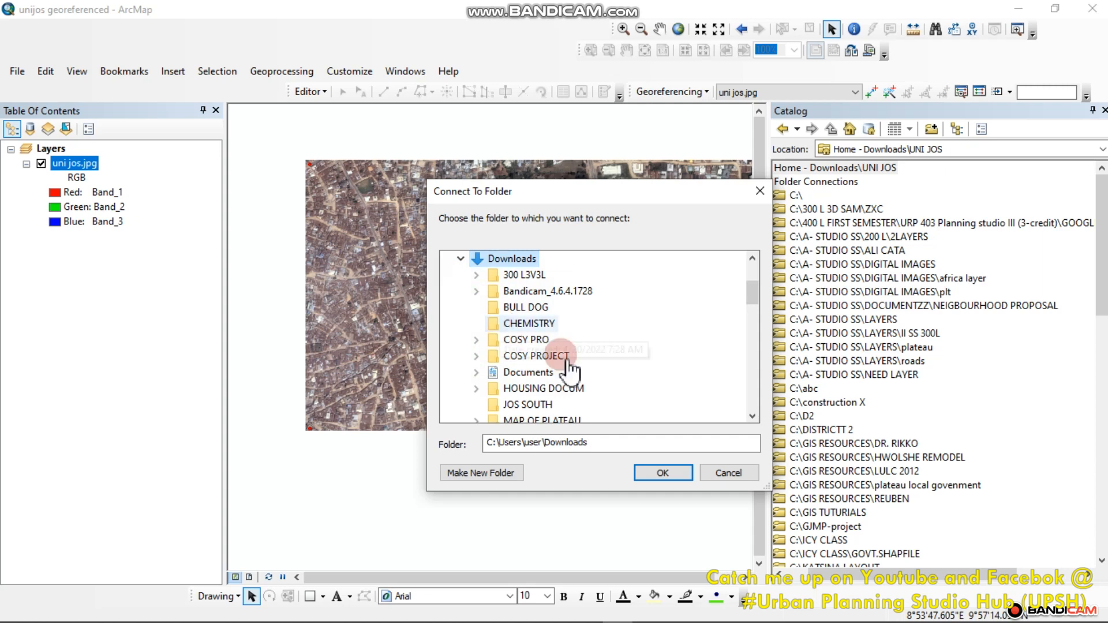
{"action": "scroll", "coordinate": [758, 416], "scroll_direction": "down", "scroll_amount": 1}
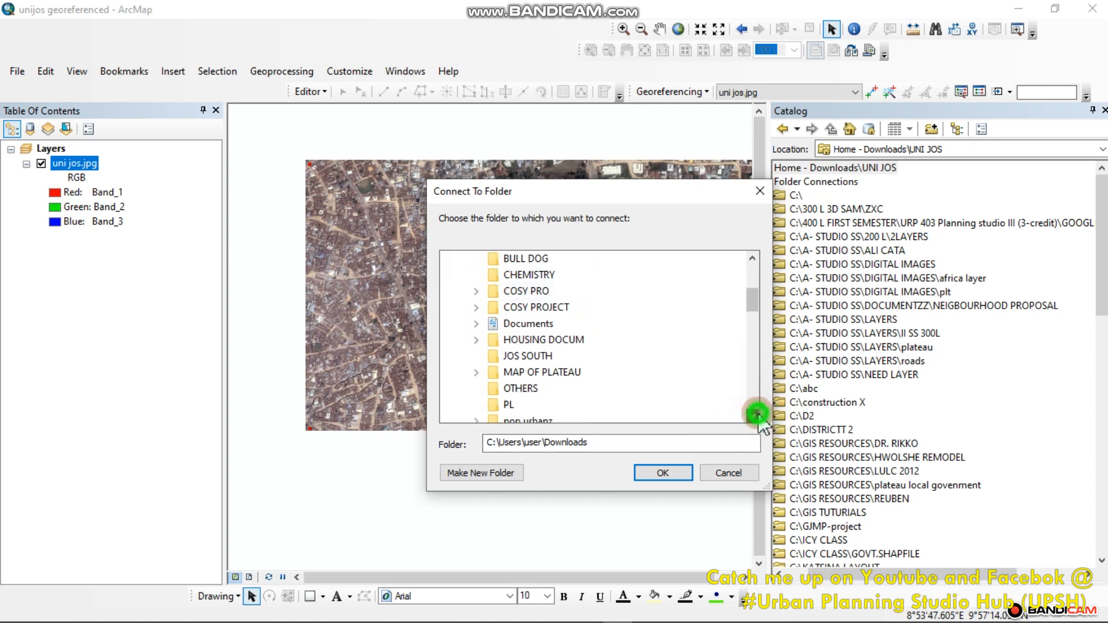
{"action": "scroll", "coordinate": [753, 416], "scroll_direction": "down", "scroll_amount": 4}
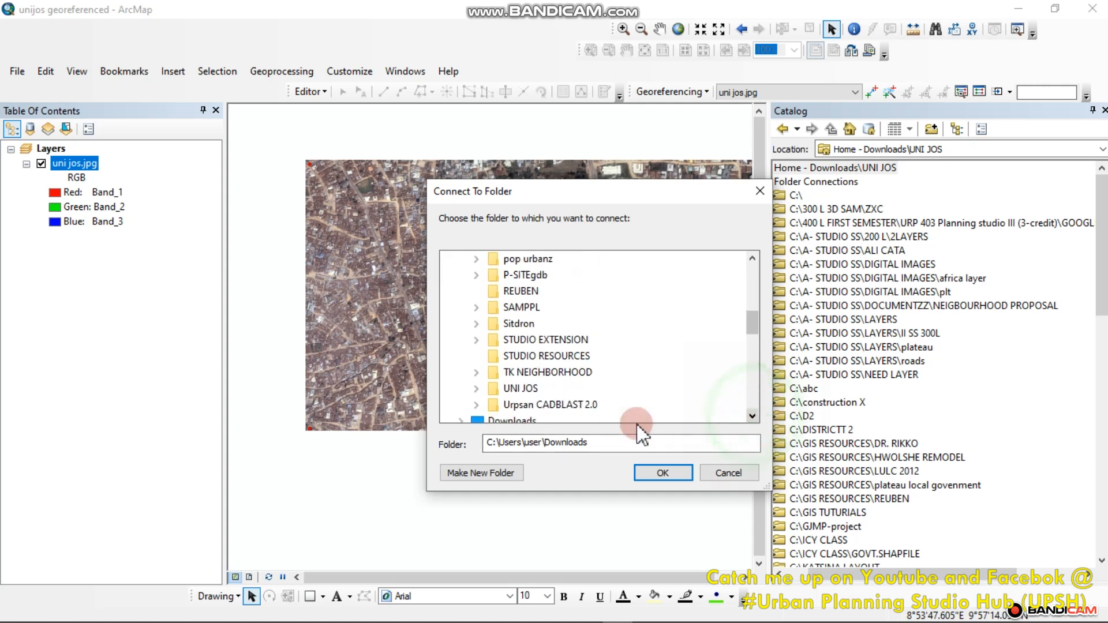
{"action": "left_click", "coordinate": [521, 391]}
{"action": "left_click", "coordinate": [753, 416]}
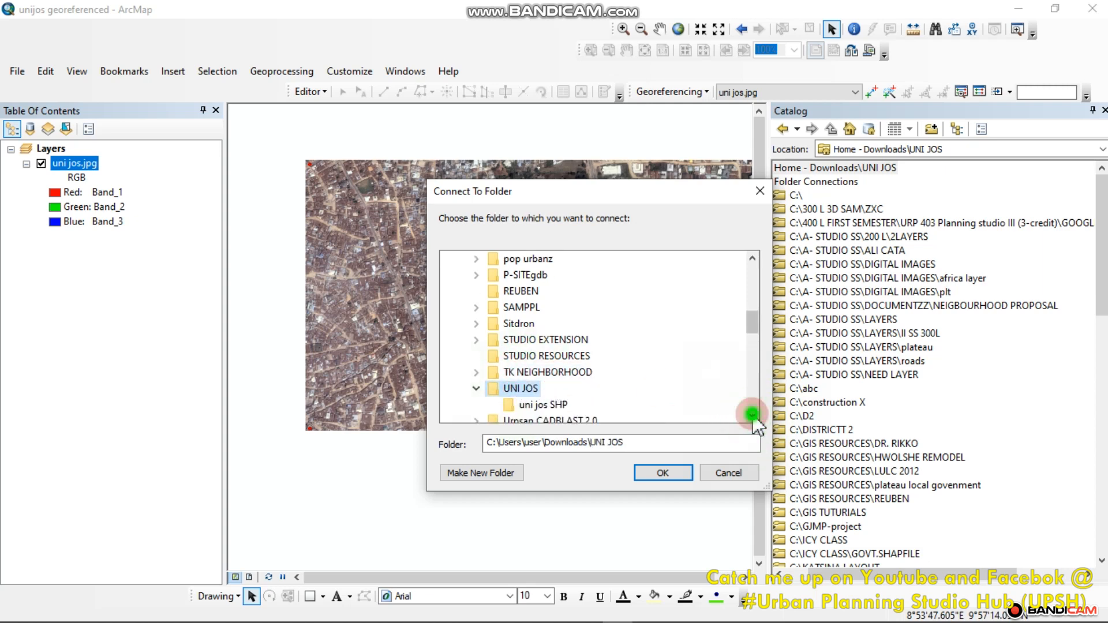
{"action": "left_click", "coordinate": [752, 416]}
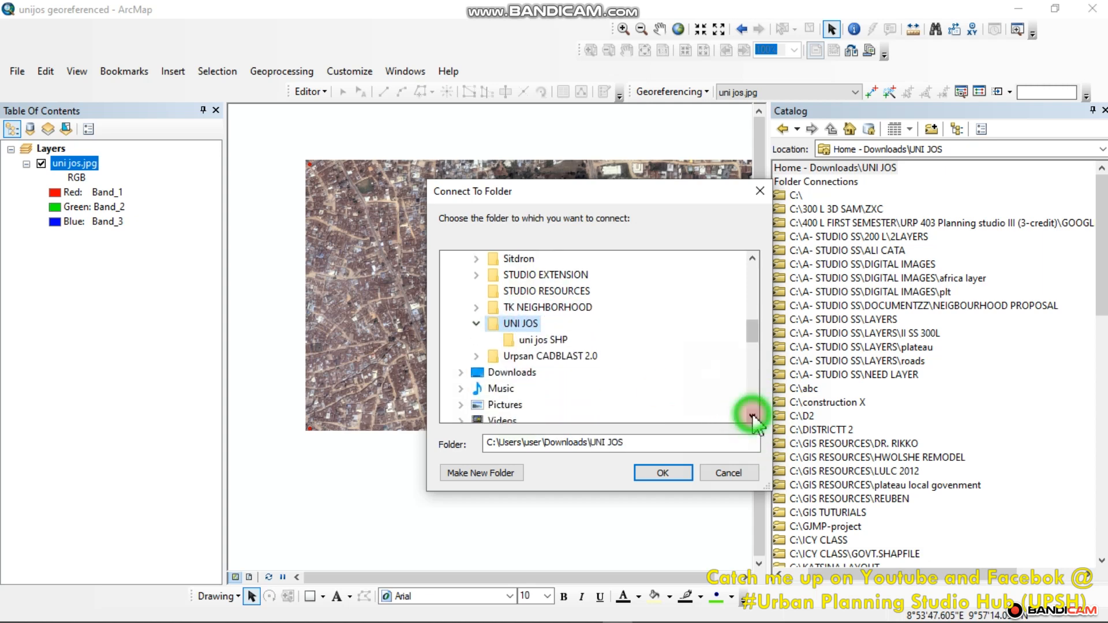
{"action": "left_click", "coordinate": [536, 341]}
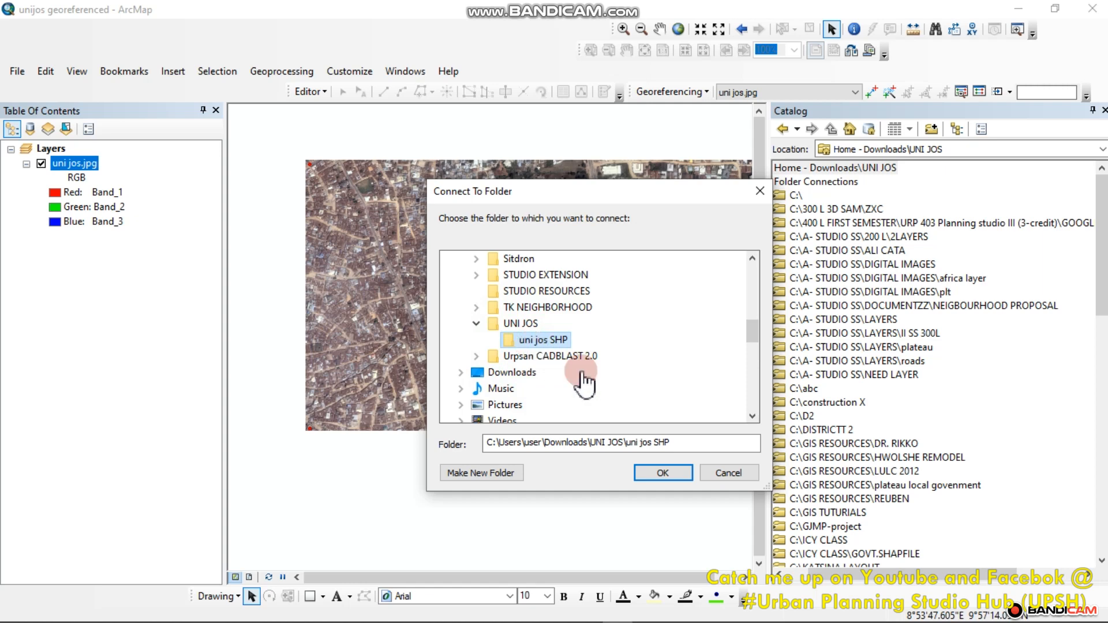
{"action": "left_click", "coordinate": [662, 475]}
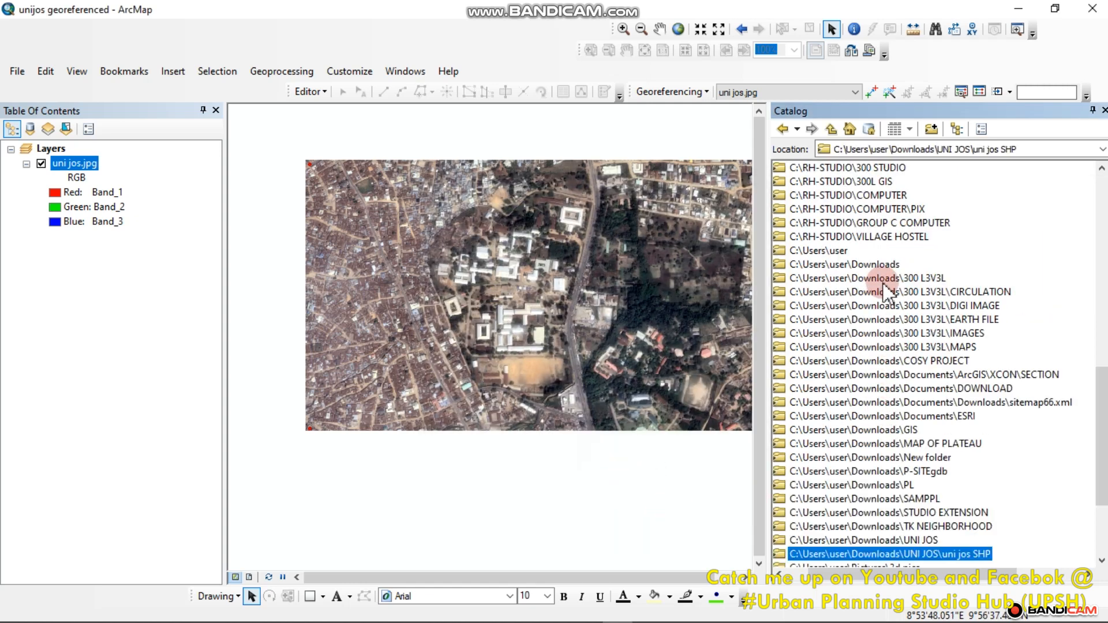
{"action": "scroll", "coordinate": [886, 292], "scroll_direction": "down", "scroll_amount": 4}
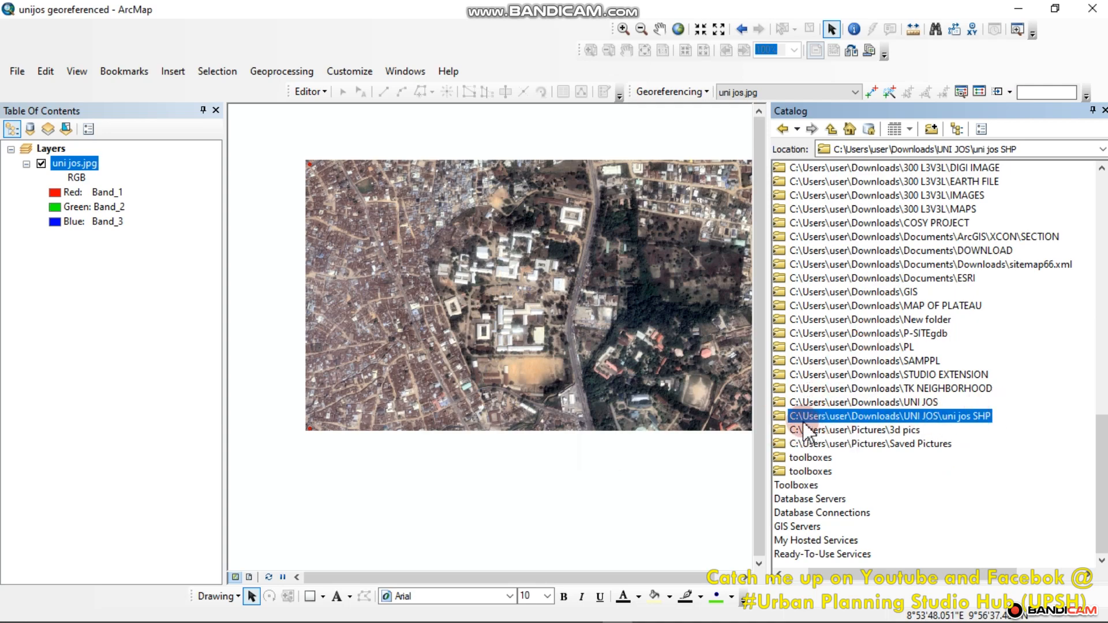
{"action": "right_click", "coordinate": [846, 418]}
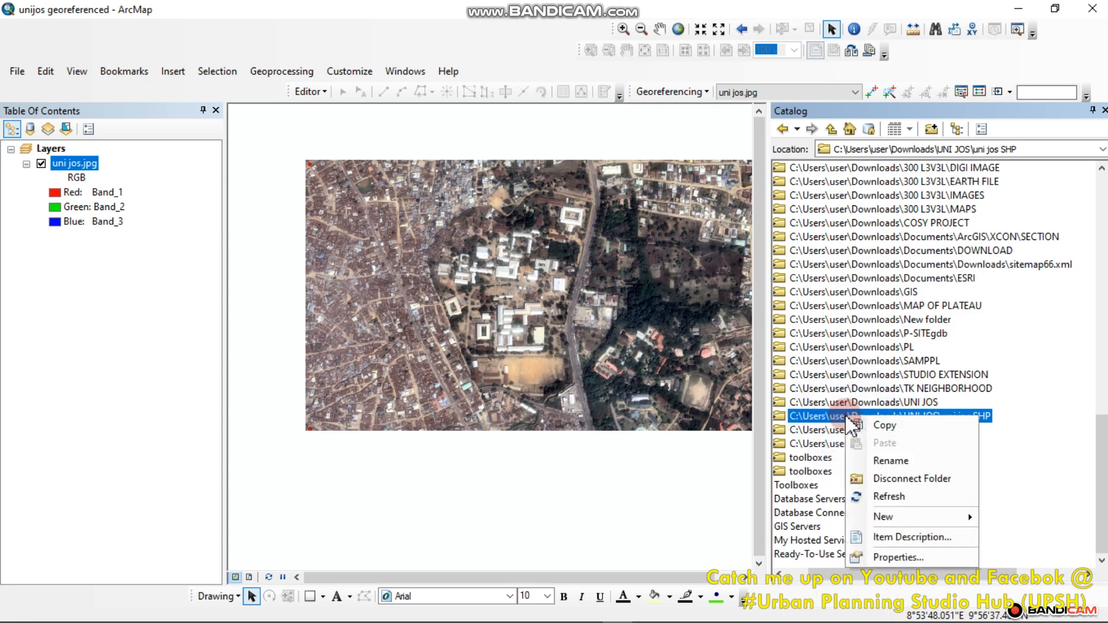
{"action": "left_click", "coordinate": [902, 518]}
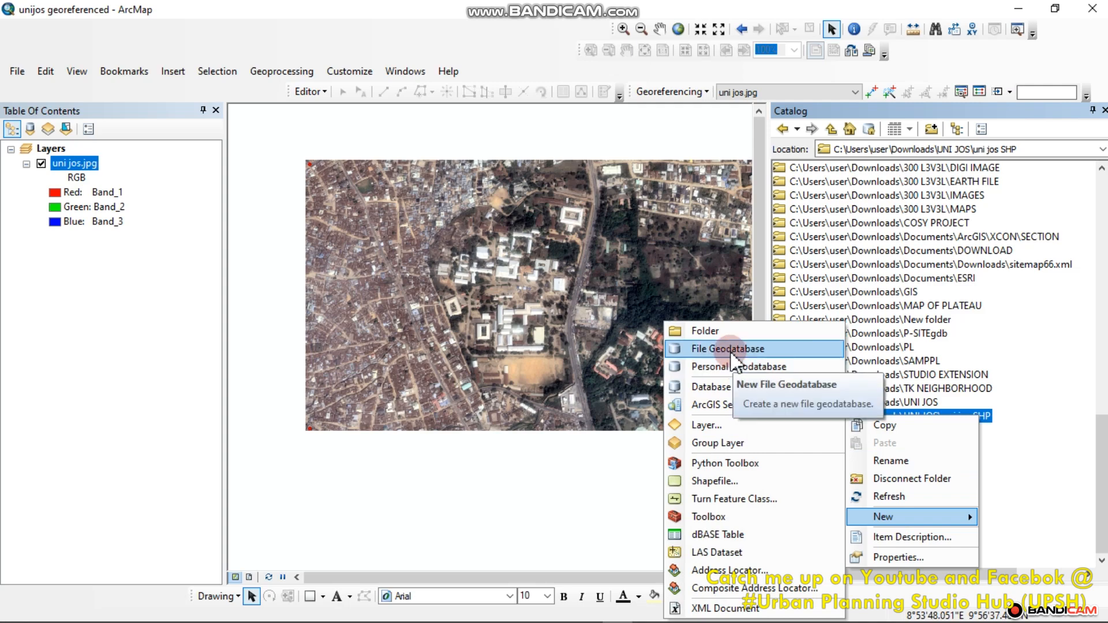
{"action": "left_click", "coordinate": [1020, 468]}
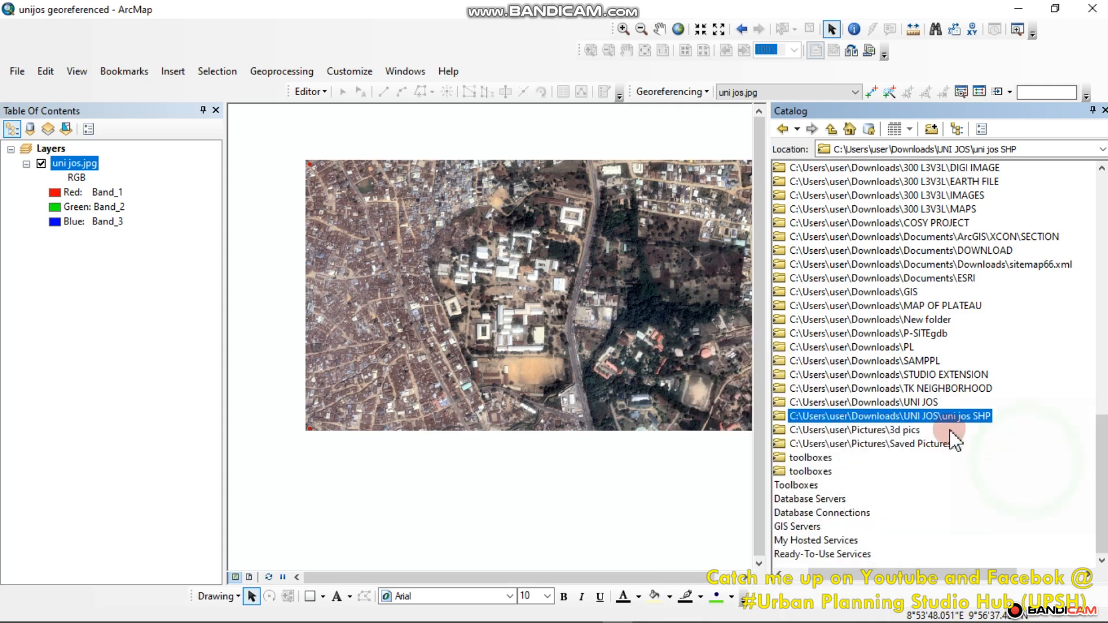
Create a new file geodatabase inside the connected uni jos SHP folder.
{"action": "right_click", "coordinate": [948, 416]}
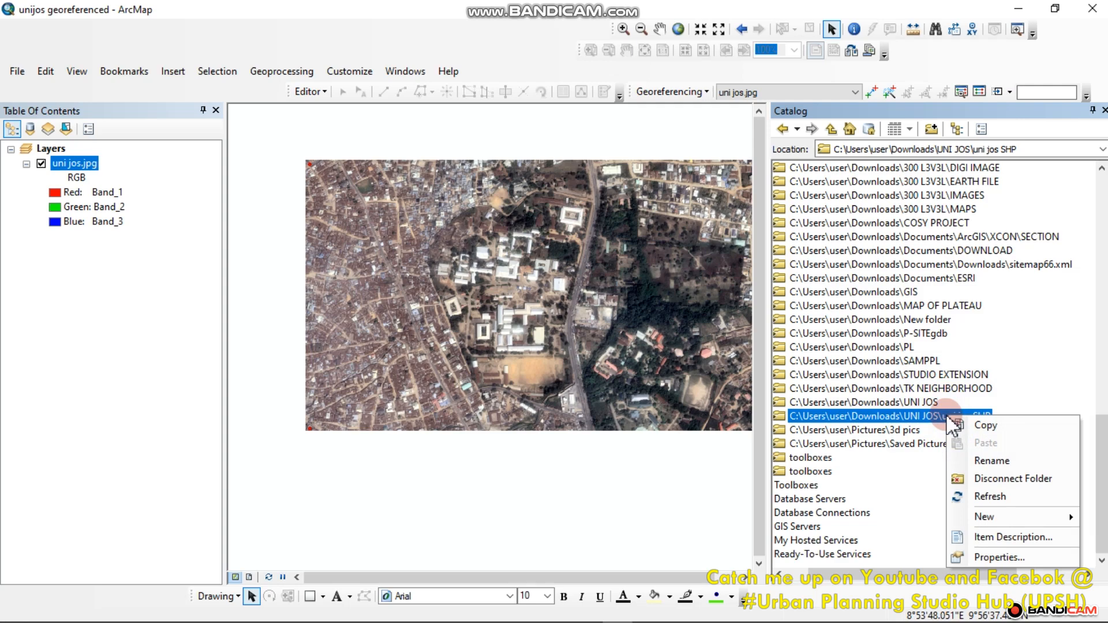
{"action": "left_click", "coordinate": [988, 518]}
{"action": "left_click", "coordinate": [820, 349]}
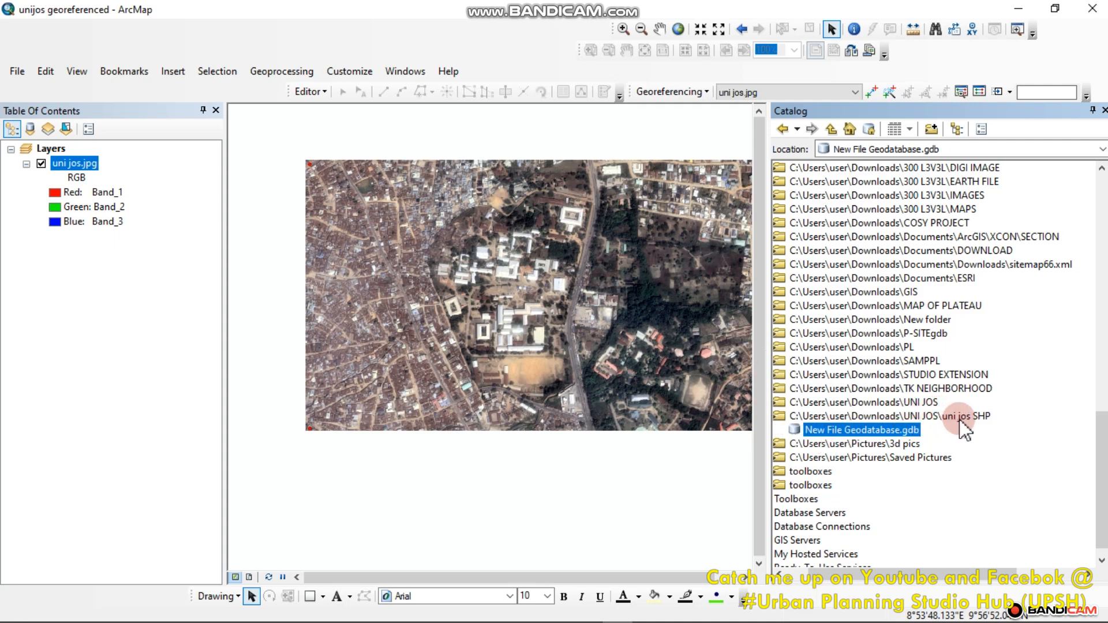
{"action": "left_click", "coordinate": [819, 431]}
{"action": "left_click", "coordinate": [902, 431]}
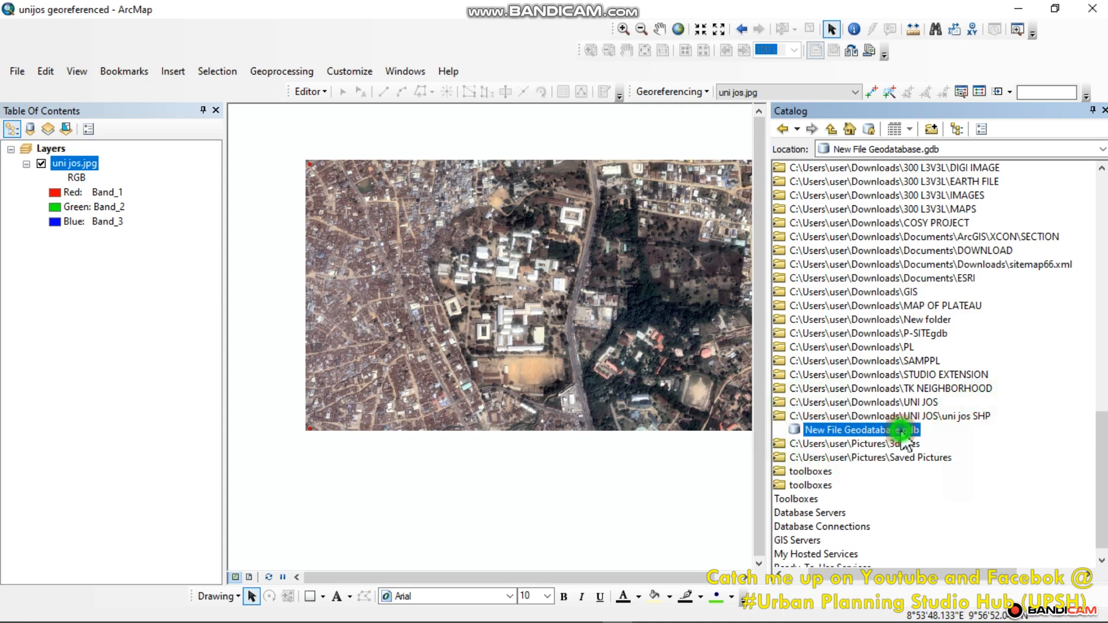
{"action": "left_click", "coordinate": [904, 430]}
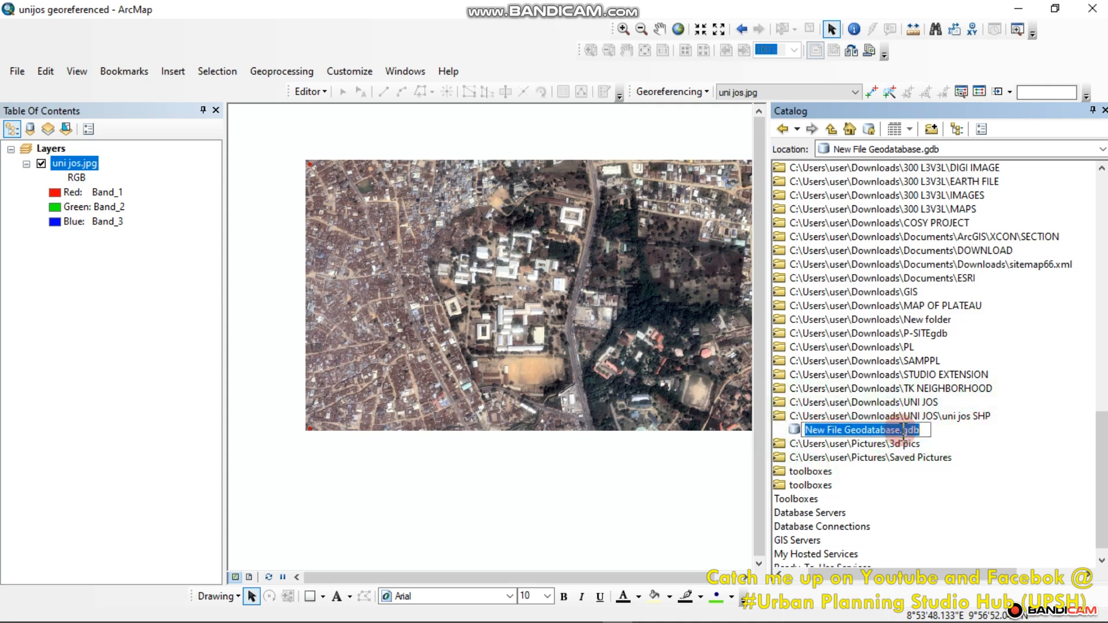
{"action": "key", "text": "Return"}
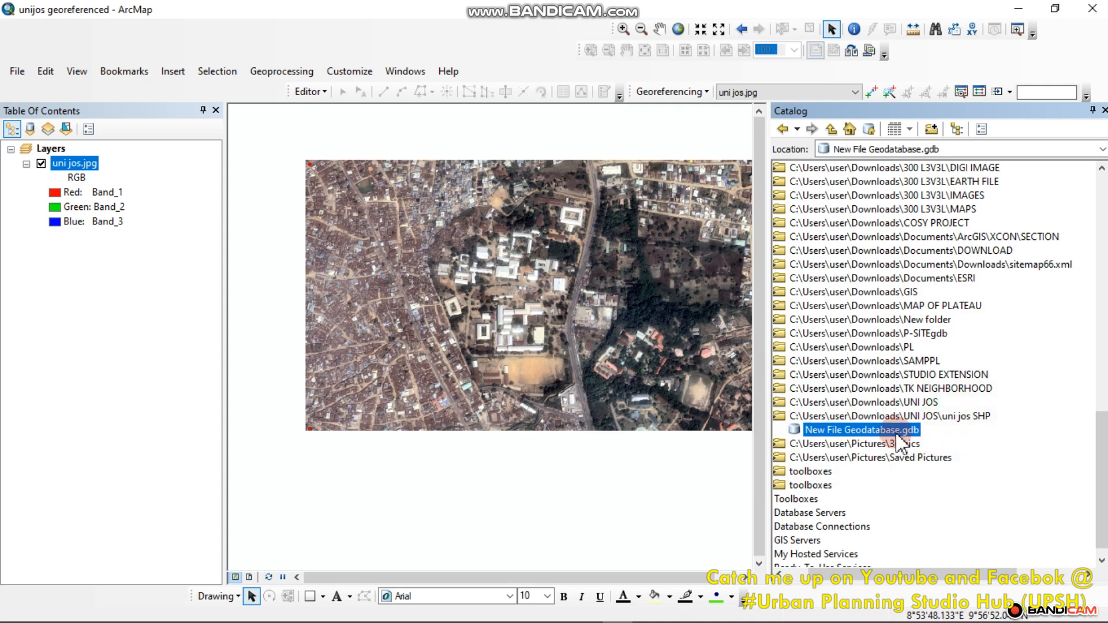
{"action": "left_click", "coordinate": [957, 418]}
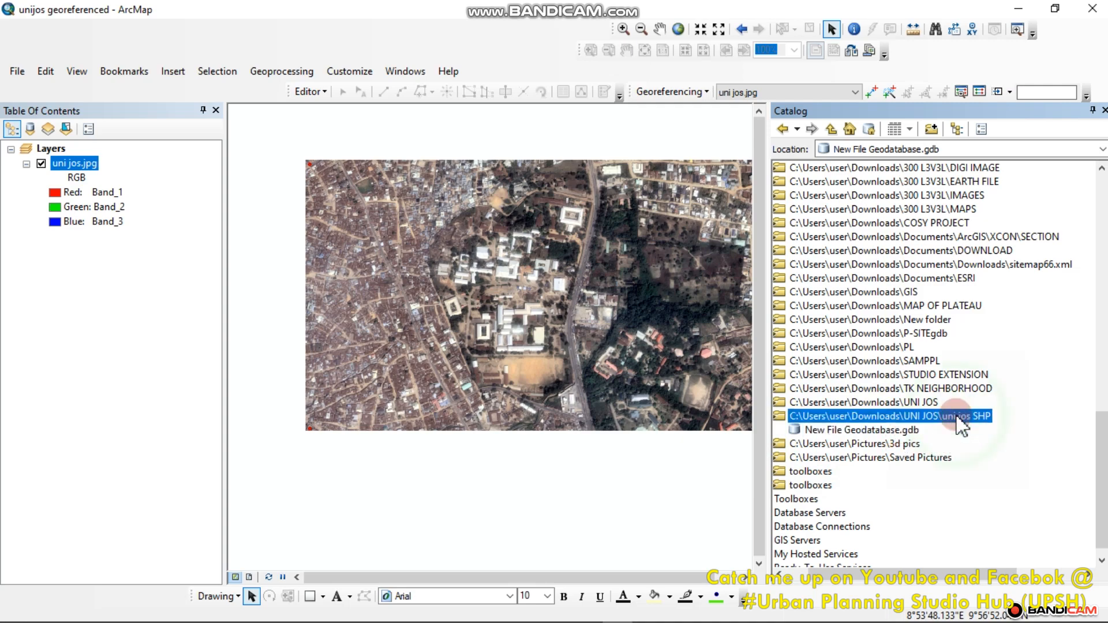
Start a new feature dataset named CIRCULATION inside New File Geodatabase.gdb.
{"action": "left_click", "coordinate": [905, 431]}
{"action": "right_click", "coordinate": [885, 432]}
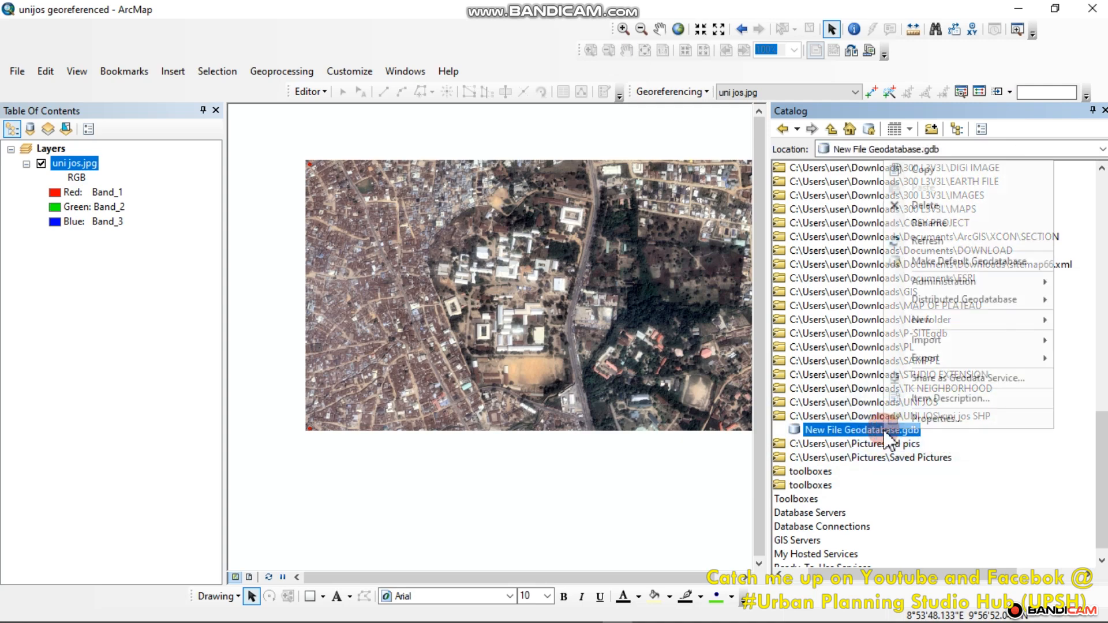
{"action": "left_click", "coordinate": [935, 321]}
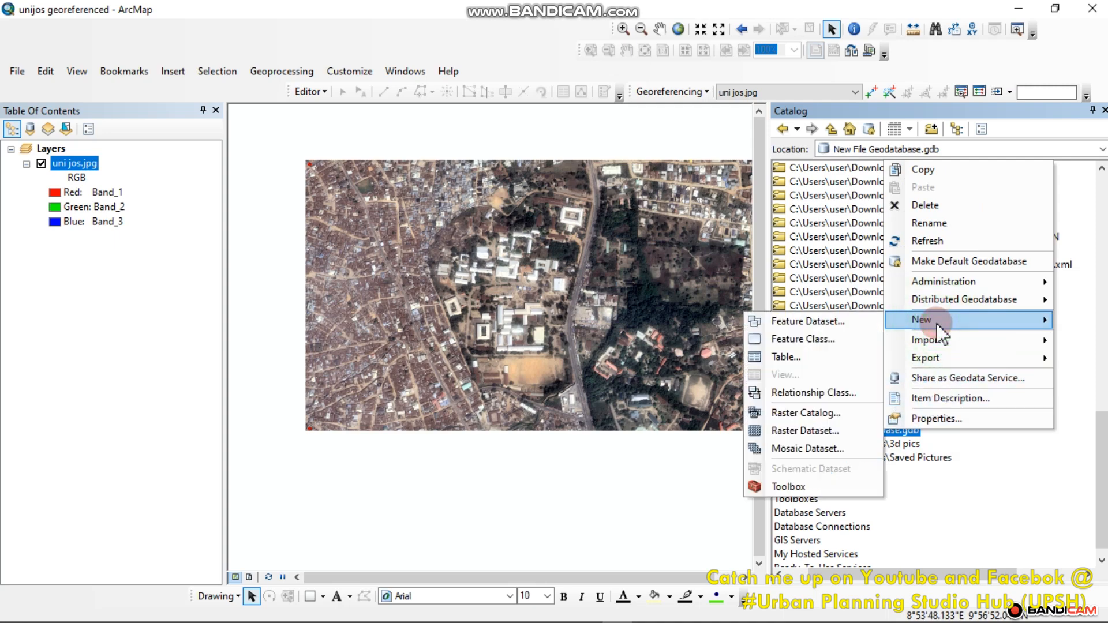
{"action": "left_click", "coordinate": [791, 322]}
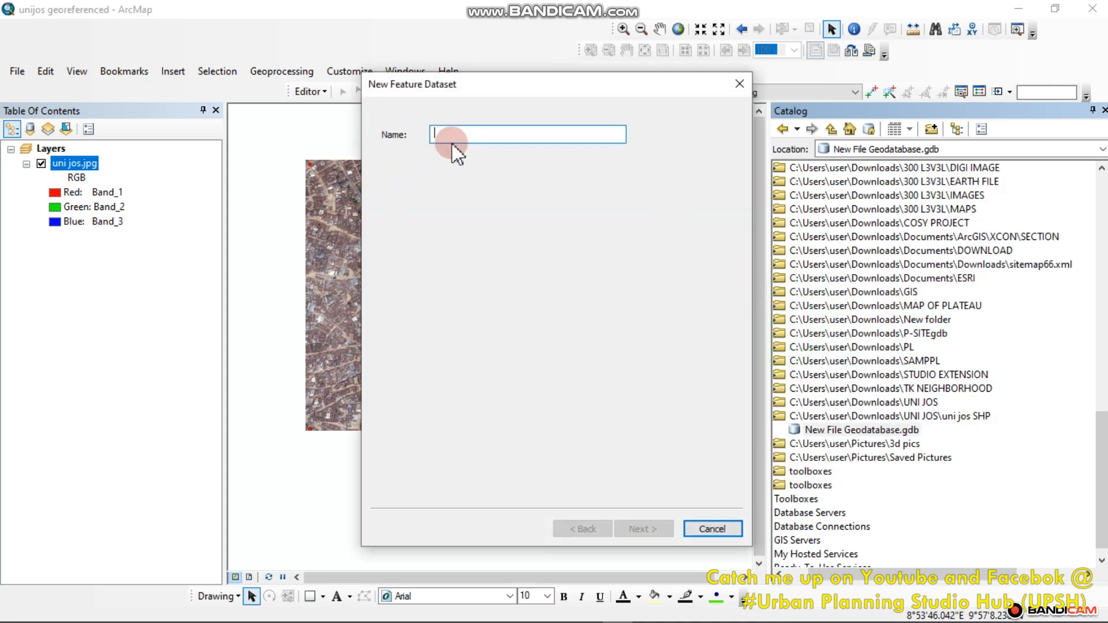
{"action": "type", "text": "CIRC"}
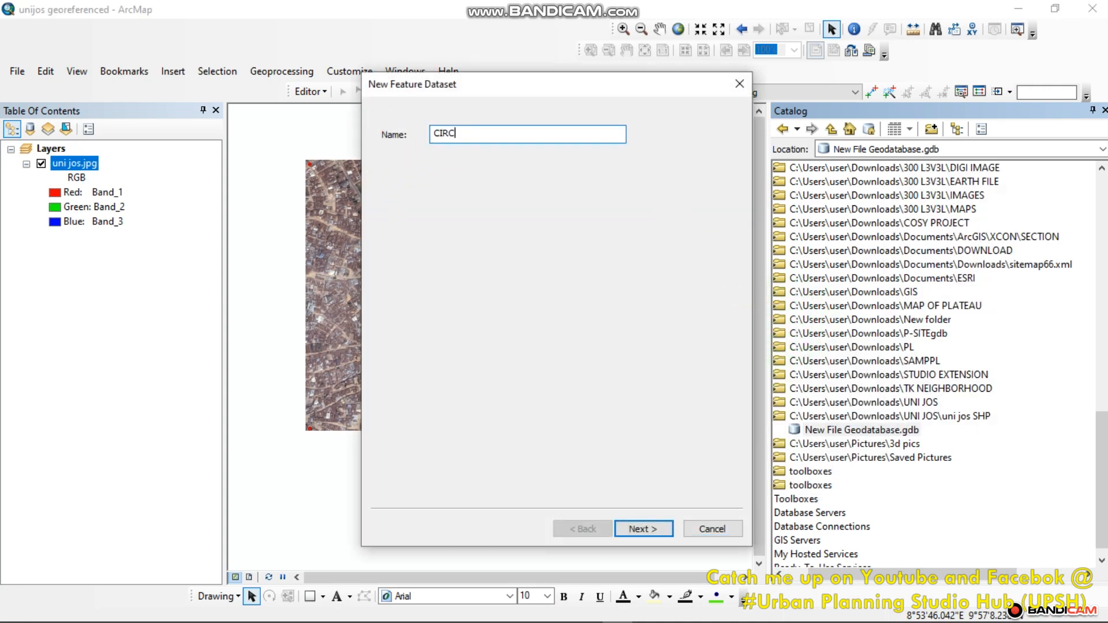
{"action": "type", "text": "ULATION"}
{"action": "left_click", "coordinate": [653, 534]}
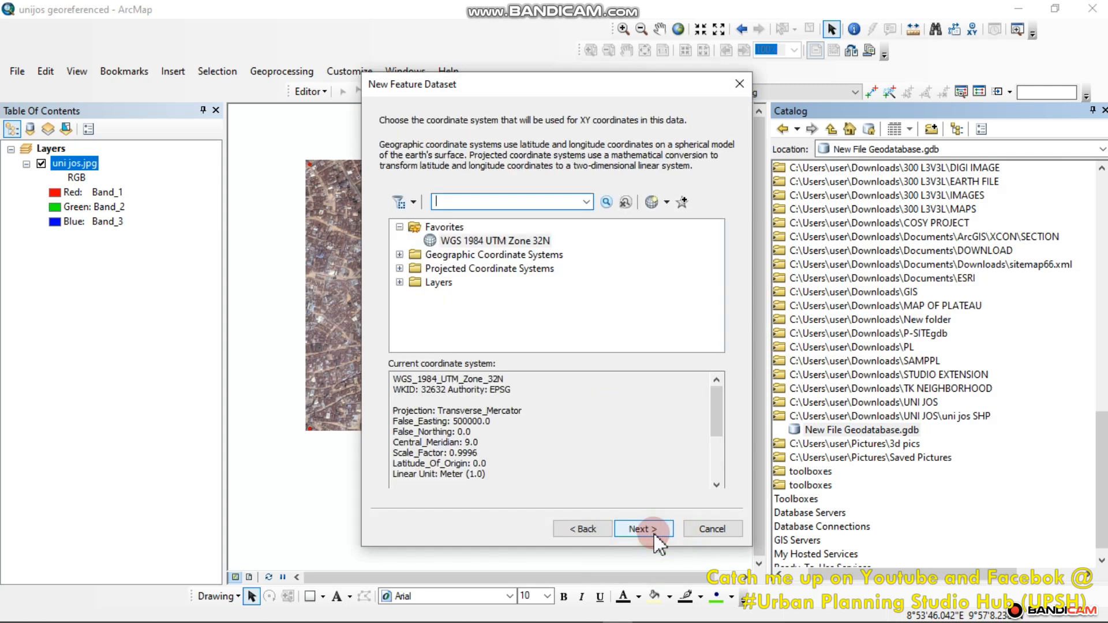
Assign the WGS 1984 UTM Zone 32N coordinate system to the CIRCULATION dataset, accept the default tolerances, and finish creating it.
{"action": "left_click", "coordinate": [511, 241]}
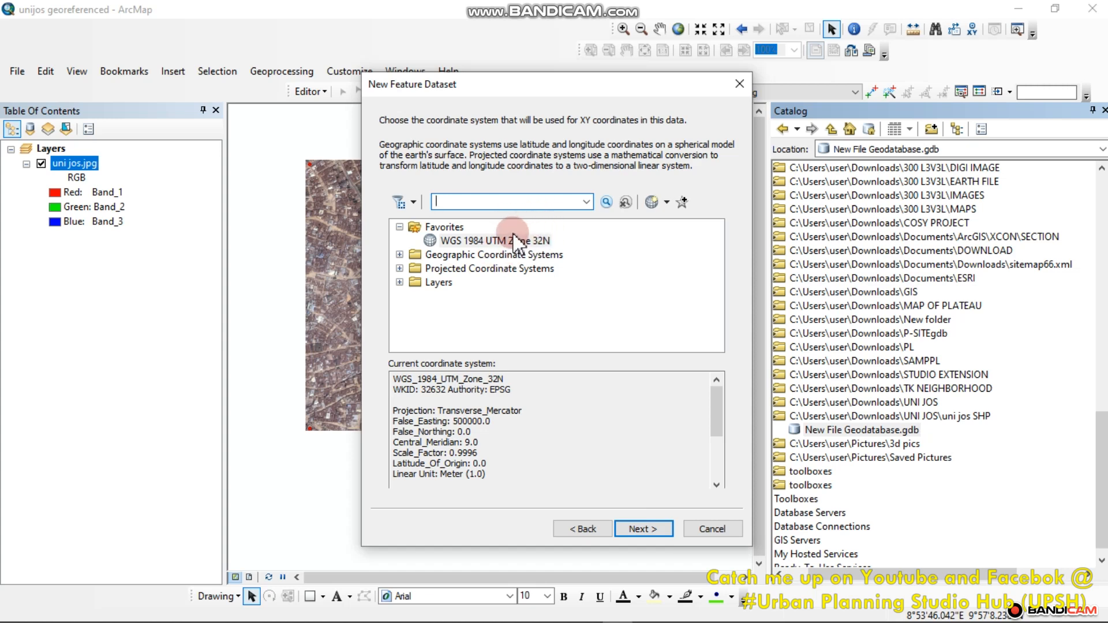
{"action": "left_click", "coordinate": [454, 398]}
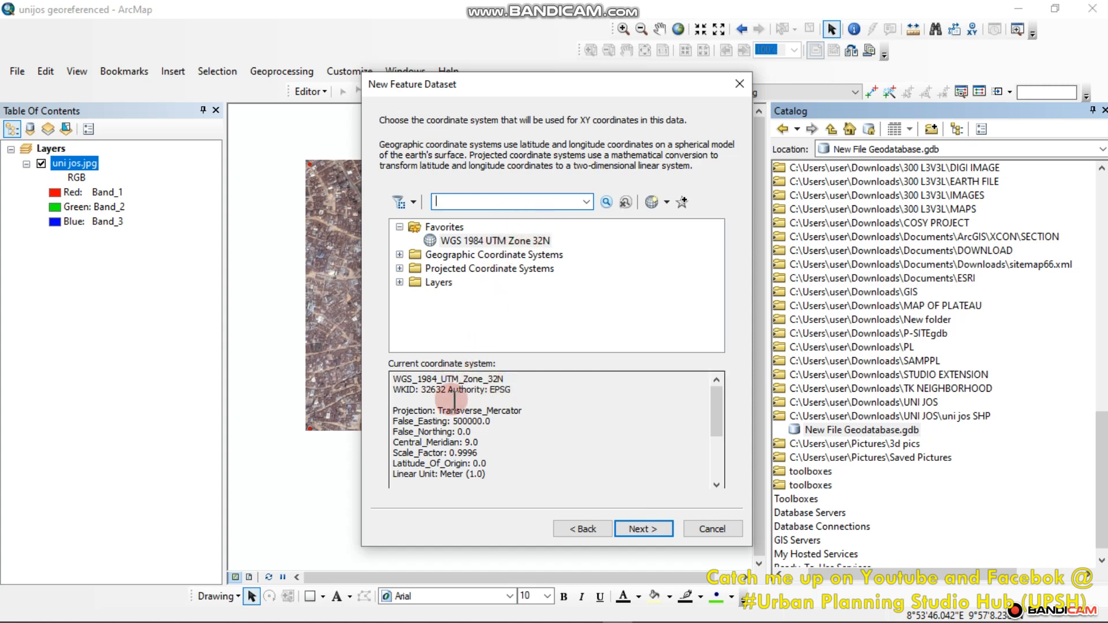
{"action": "left_click", "coordinate": [483, 241]}
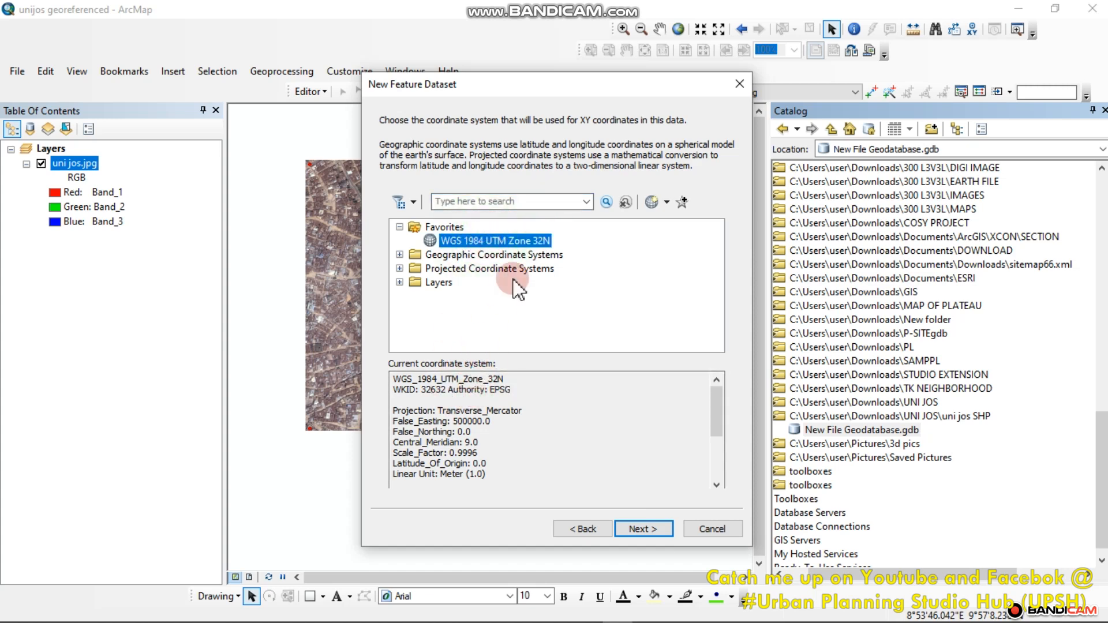
{"action": "left_click", "coordinate": [542, 242]}
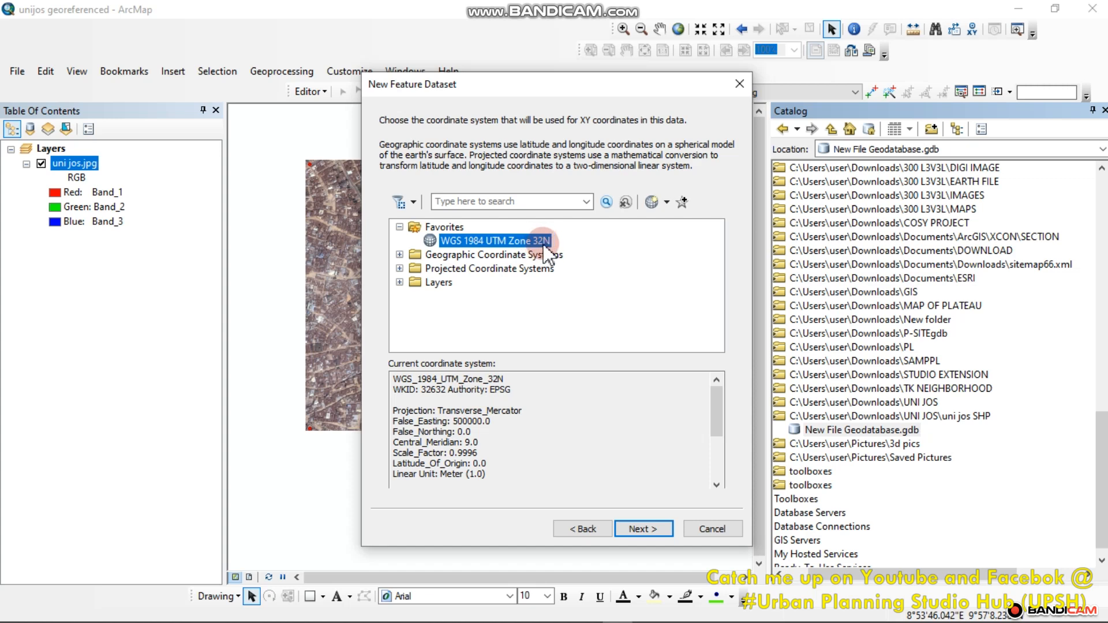
{"action": "left_click", "coordinate": [660, 530]}
{"action": "left_click", "coordinate": [660, 531]}
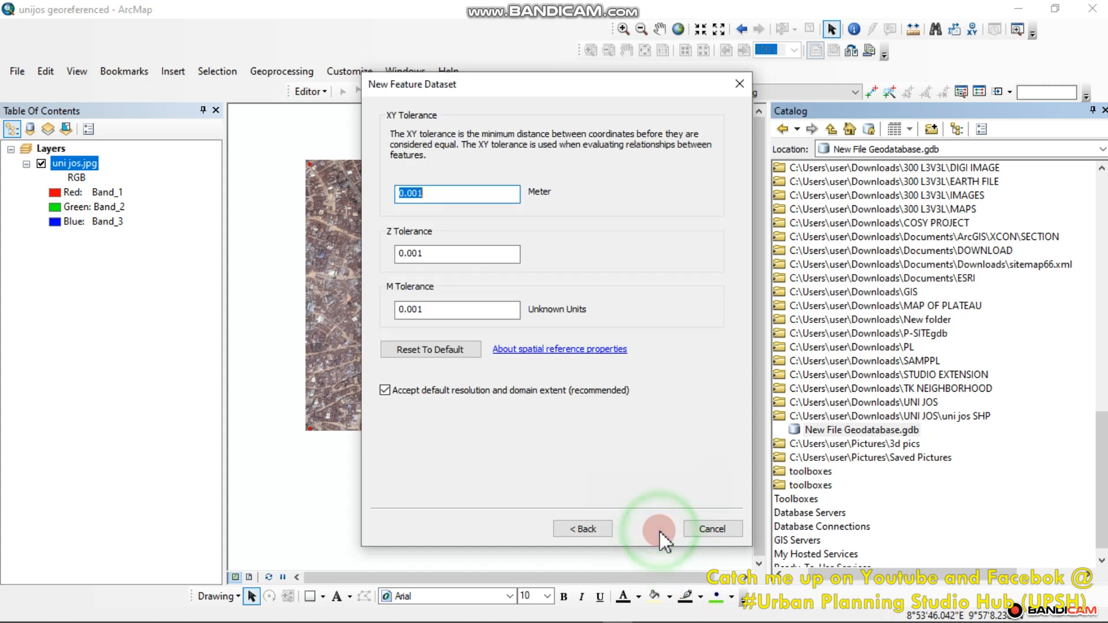
{"action": "left_click", "coordinate": [659, 531]}
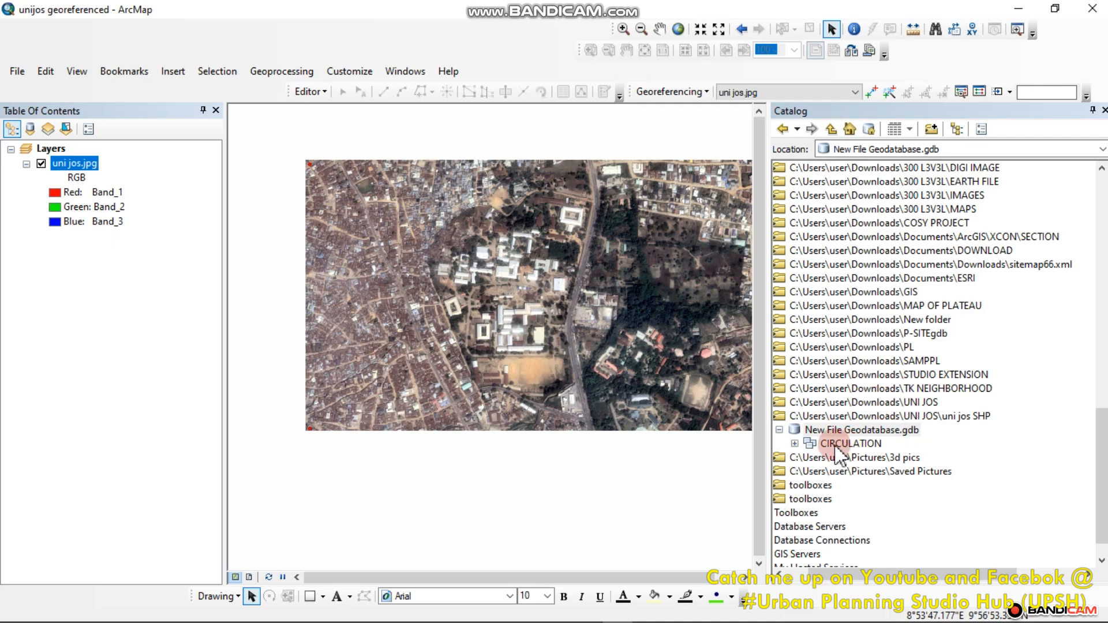
Start a new feature class in the CIRCULATION dataset and try to name it "Arterial road".
{"action": "left_click", "coordinate": [852, 443]}
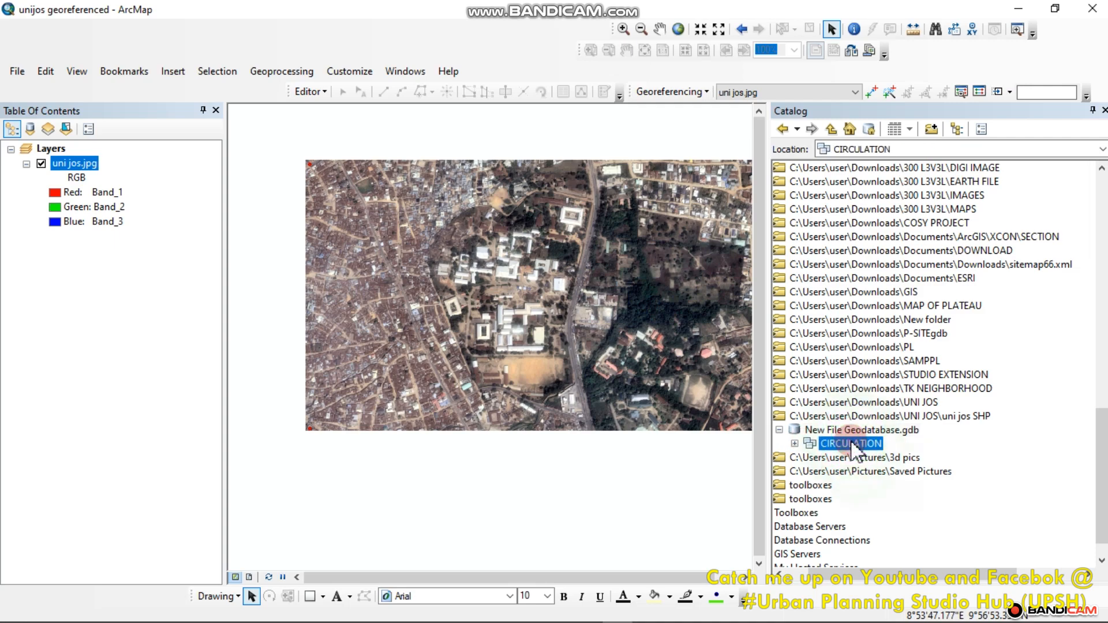
{"action": "right_click", "coordinate": [853, 442]}
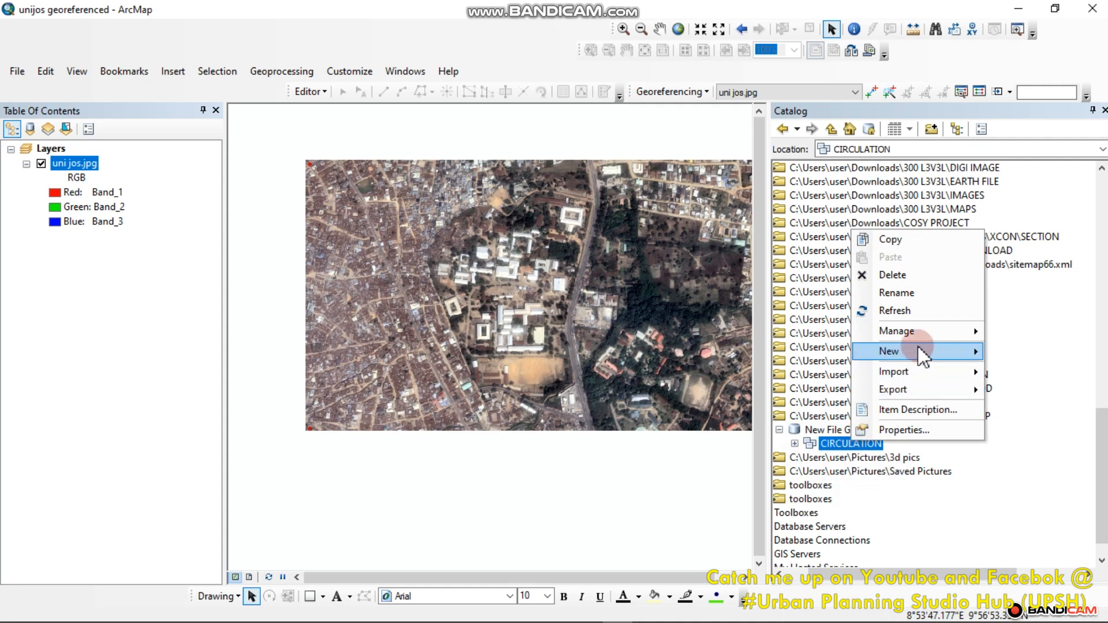
{"action": "mouse_move", "coordinate": [917, 349]}
{"action": "left_click", "coordinate": [786, 355]}
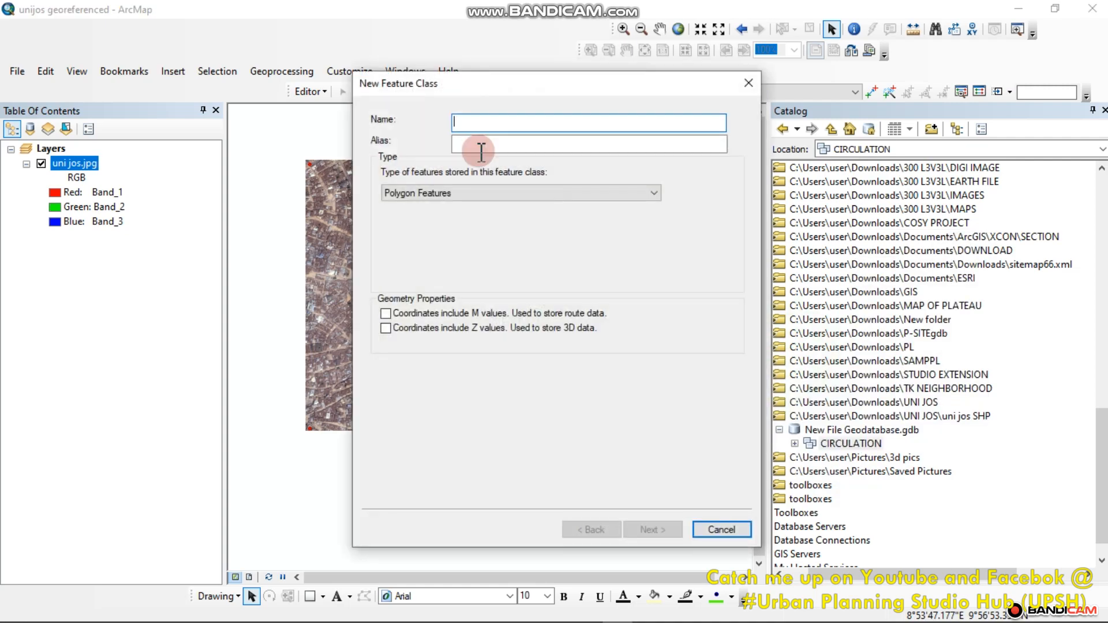
{"action": "left_click", "coordinate": [468, 122]}
{"action": "type", "text": "A"}
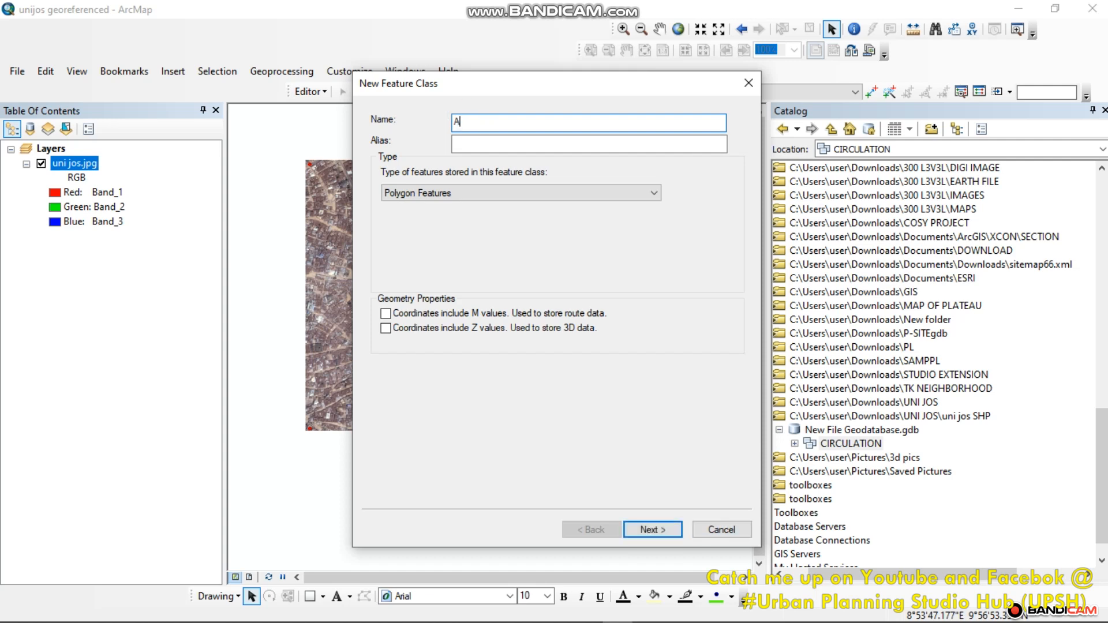
{"action": "type", "text": "rterail"}
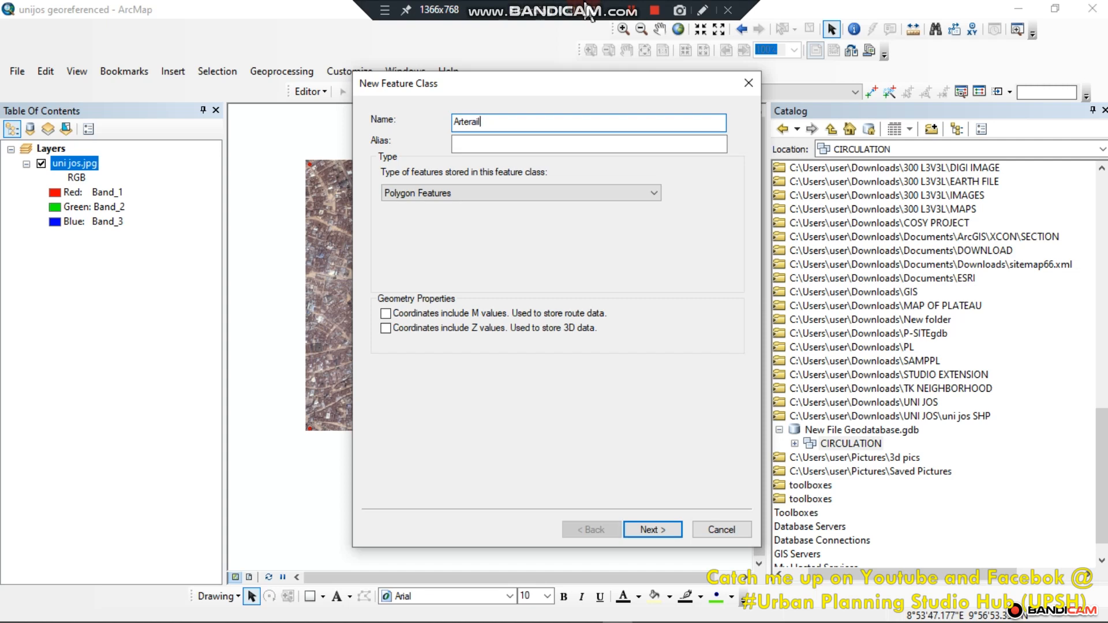
{"action": "key", "text": "BackSpace"}
{"action": "key", "text": "BackSpace"}
{"action": "key", "text": "BackSpace"}
{"action": "type", "text": "ial"}
{"action": "type", "text": "_"}
{"action": "key", "text": "BackSpace"}
{"action": "type", "text": "road"}
{"action": "left_click", "coordinate": [648, 530]}
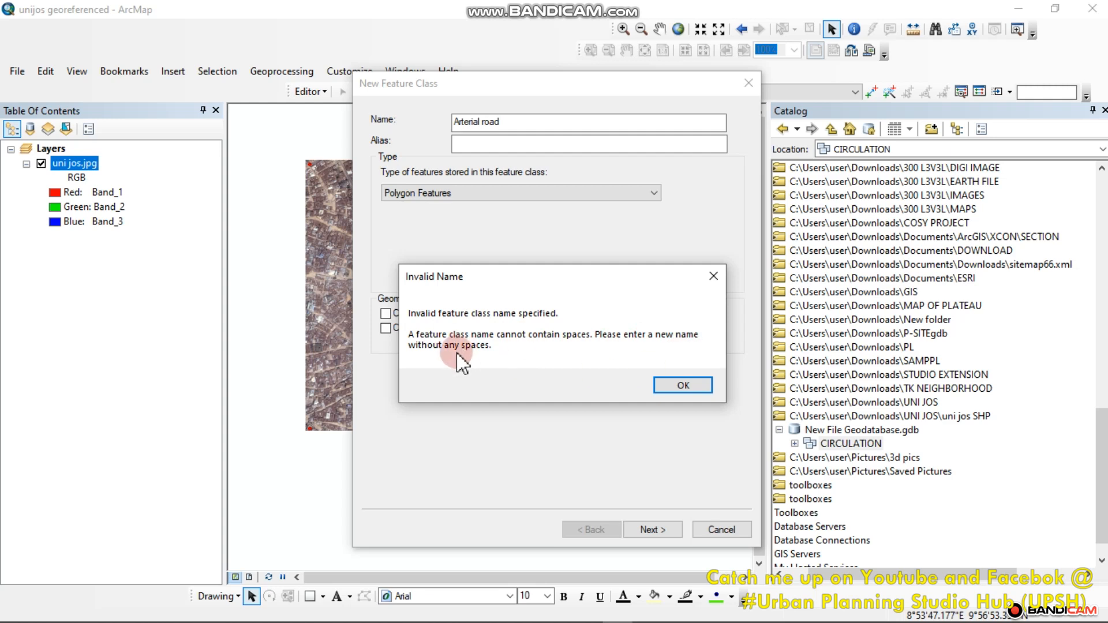
Change the feature class name to Arterial_road and set its type to Line Features.
{"action": "left_click", "coordinate": [674, 385]}
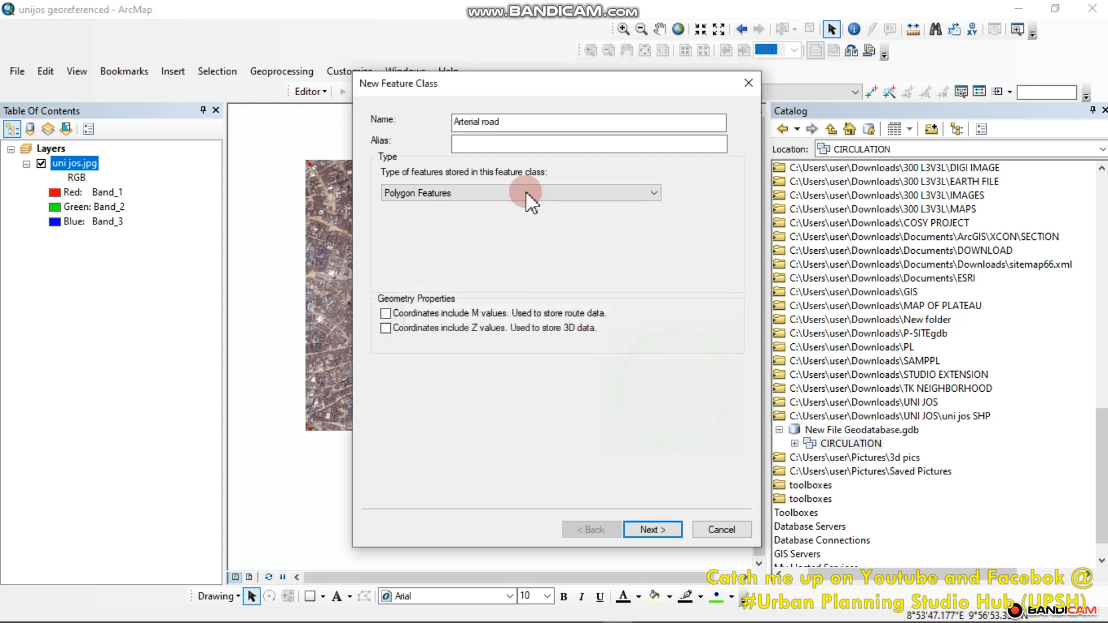
{"action": "left_click", "coordinate": [494, 124]}
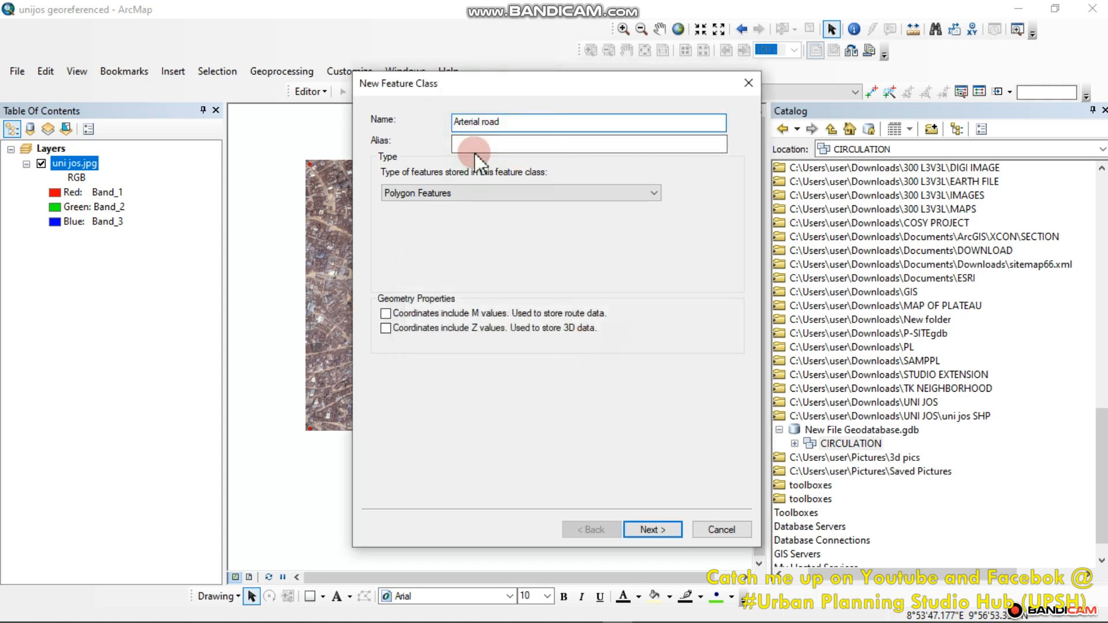
{"action": "key", "text": "BackSpace"}
{"action": "type", "text": "_"}
{"action": "left_click", "coordinate": [465, 192]}
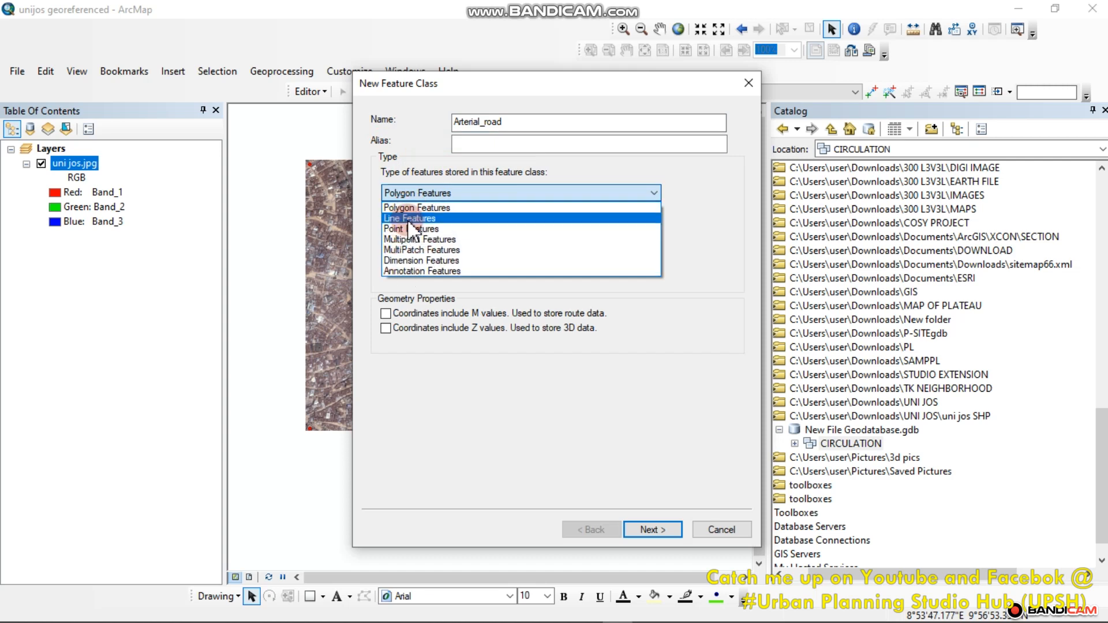
{"action": "left_click", "coordinate": [409, 219]}
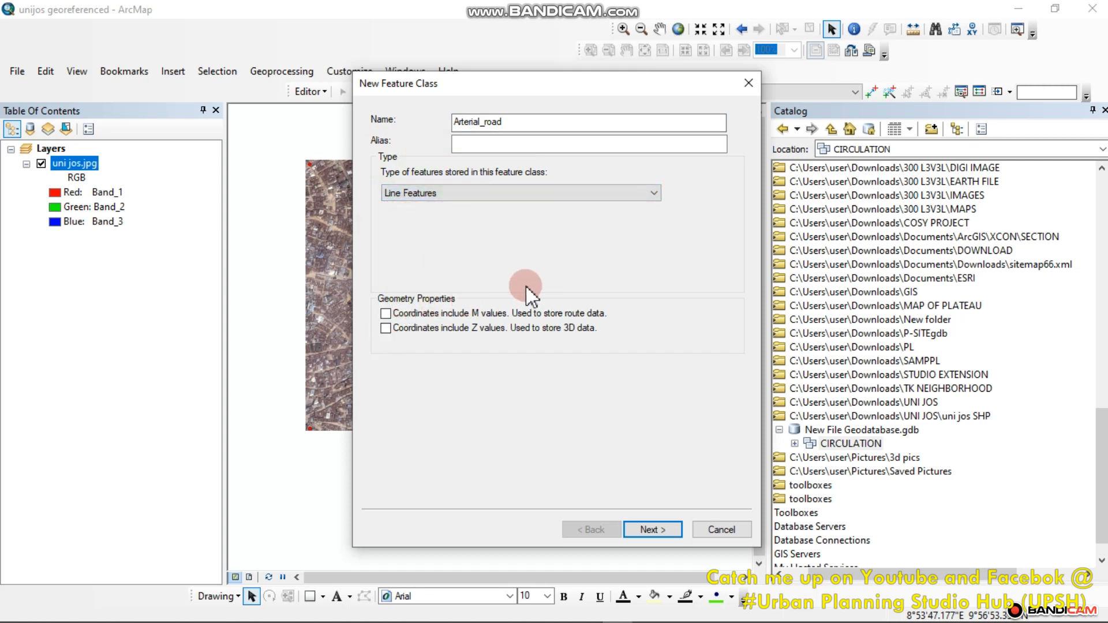
Include M and Z values in the feature class coordinates and accept the default M tolerance and storage configuration.
{"action": "left_click", "coordinate": [386, 314]}
{"action": "left_click", "coordinate": [385, 328]}
{"action": "left_click", "coordinate": [645, 530]}
{"action": "left_click", "coordinate": [649, 530]}
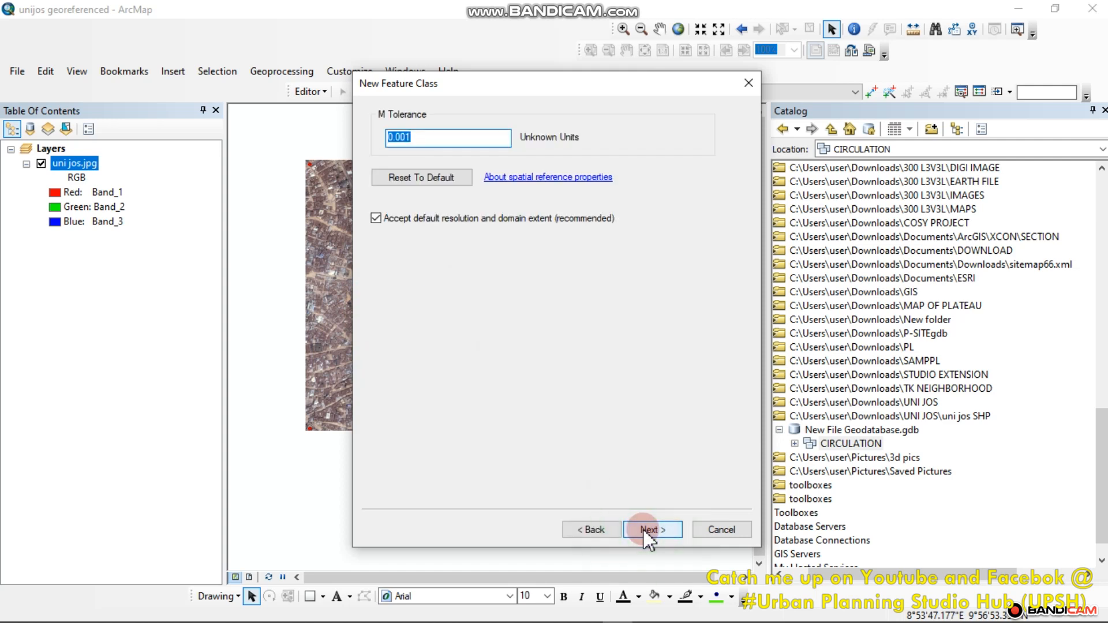
{"action": "left_click", "coordinate": [649, 529]}
{"action": "left_click", "coordinate": [649, 530]}
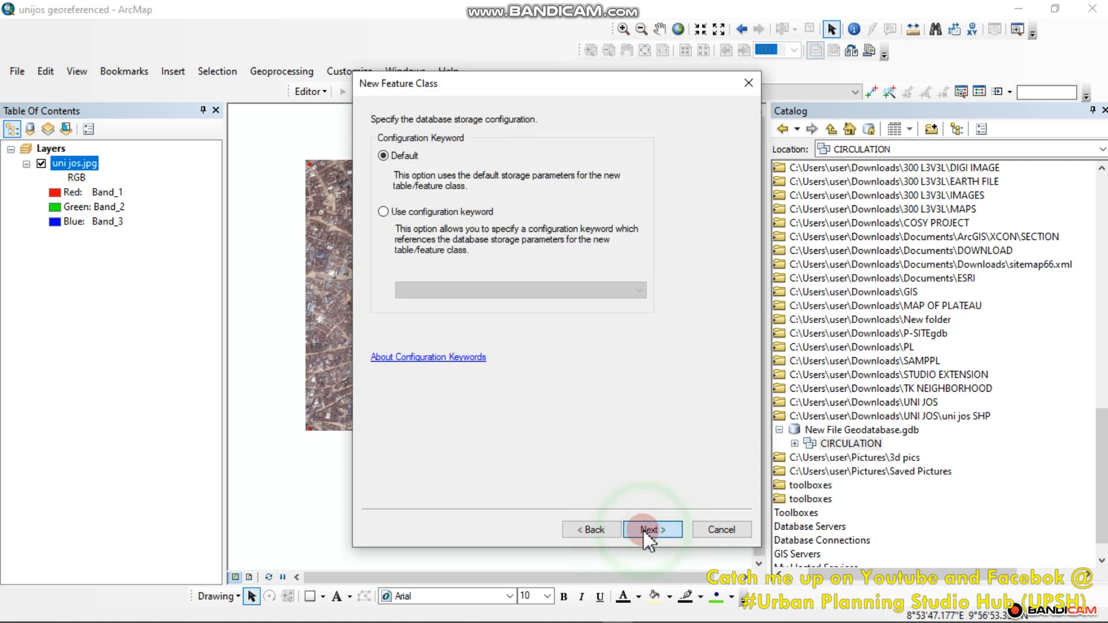
Add a text field named ARTERIAL ROAD, try to finish the feature class, and decline the automatic field renaming.
{"action": "left_click", "coordinate": [431, 163]}
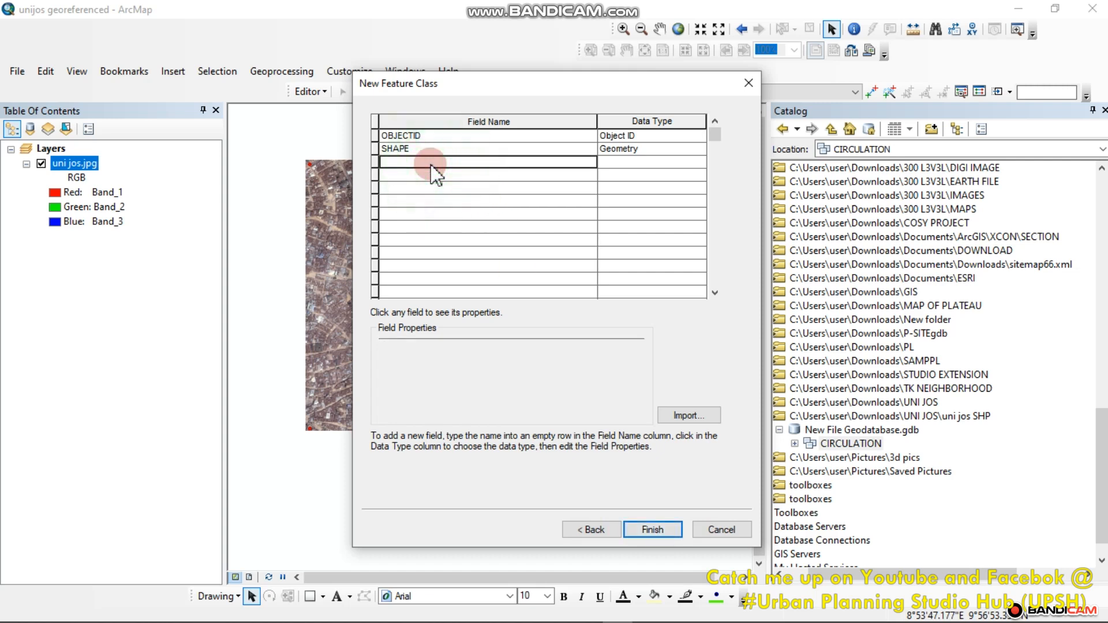
{"action": "type", "text": "ar"}
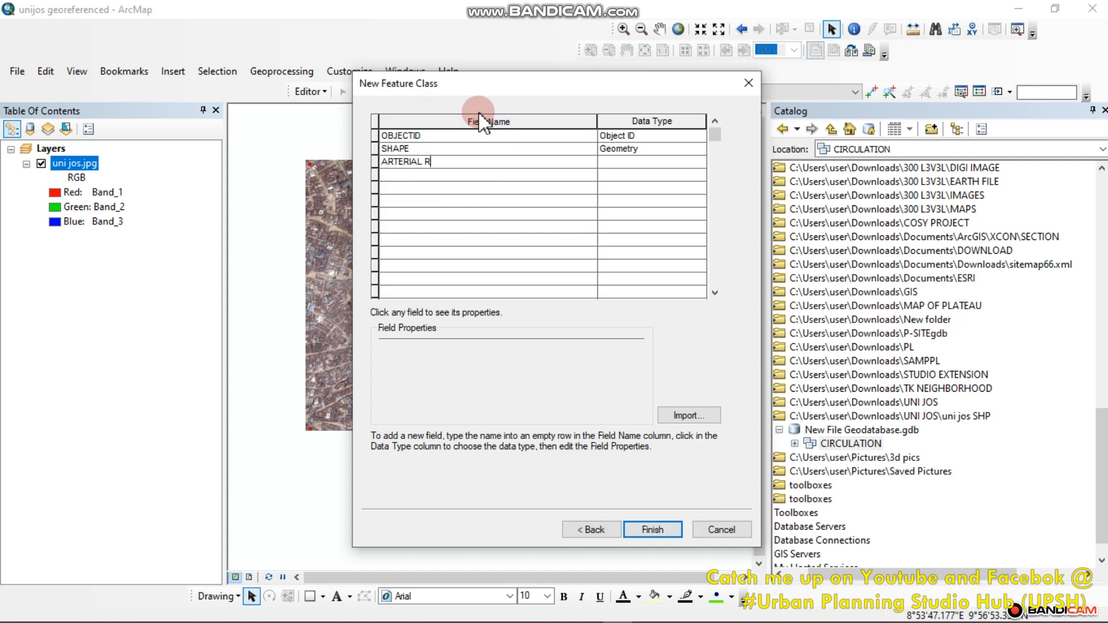
{"action": "left_click", "coordinate": [651, 531]}
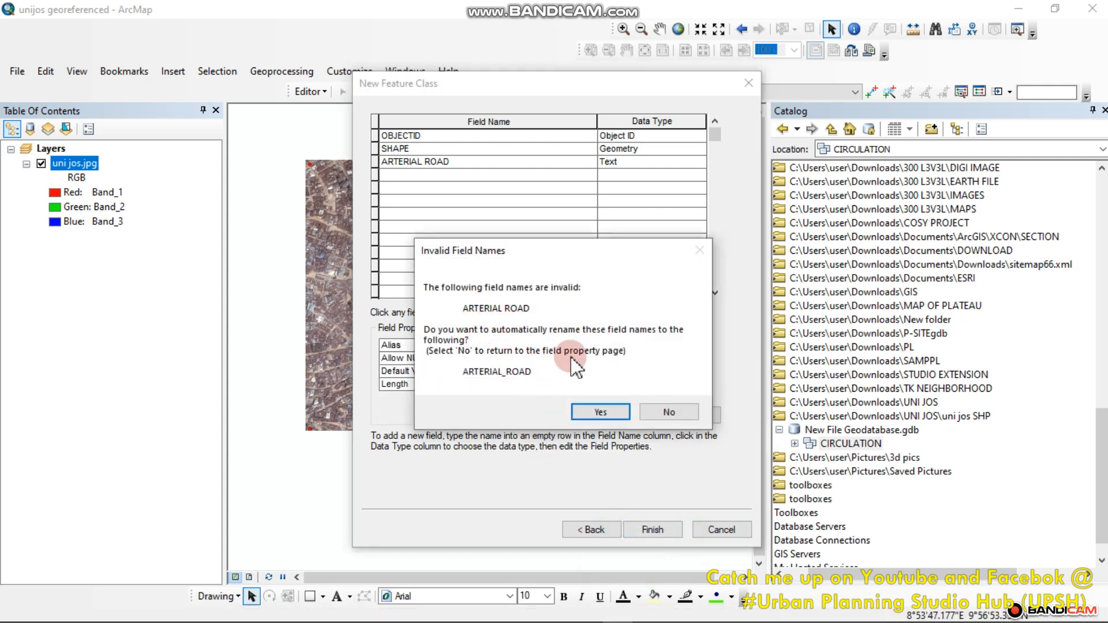
{"action": "left_click", "coordinate": [664, 411]}
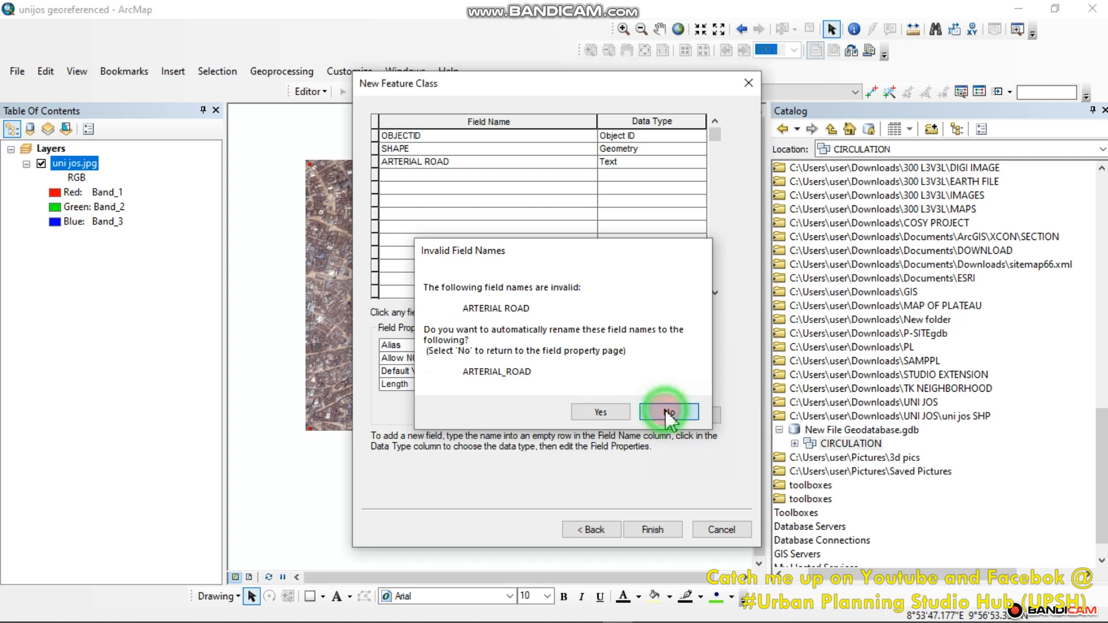
Rename the ARTERIAL ROAD field as NAME and finish creating the Arterial_road feature class.
{"action": "left_click", "coordinate": [461, 163]}
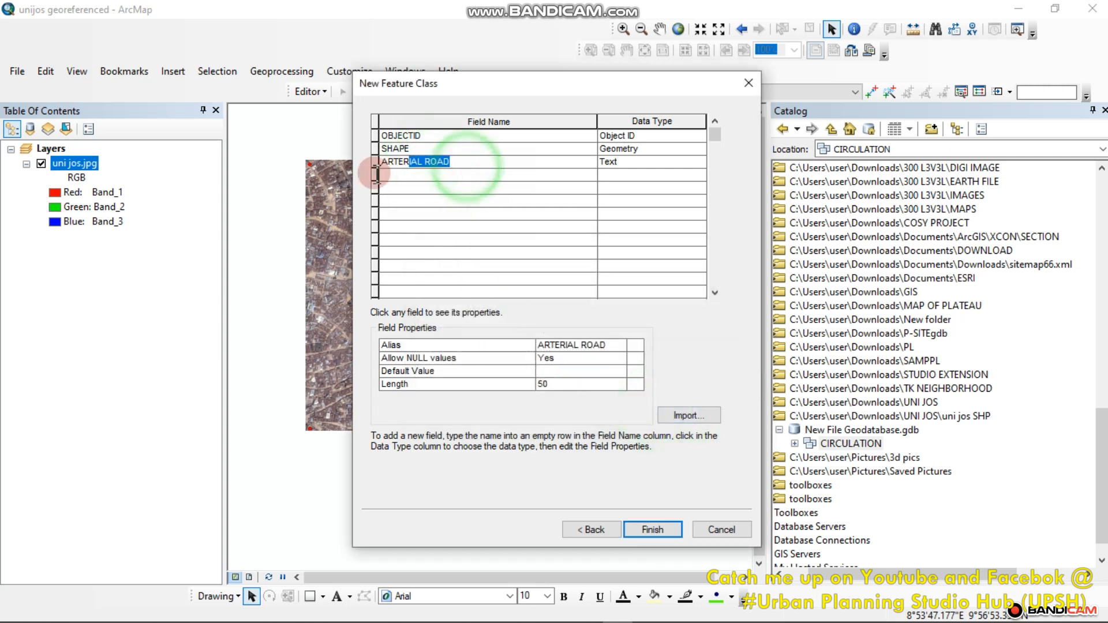
{"action": "type", "text": "NAMNE"}
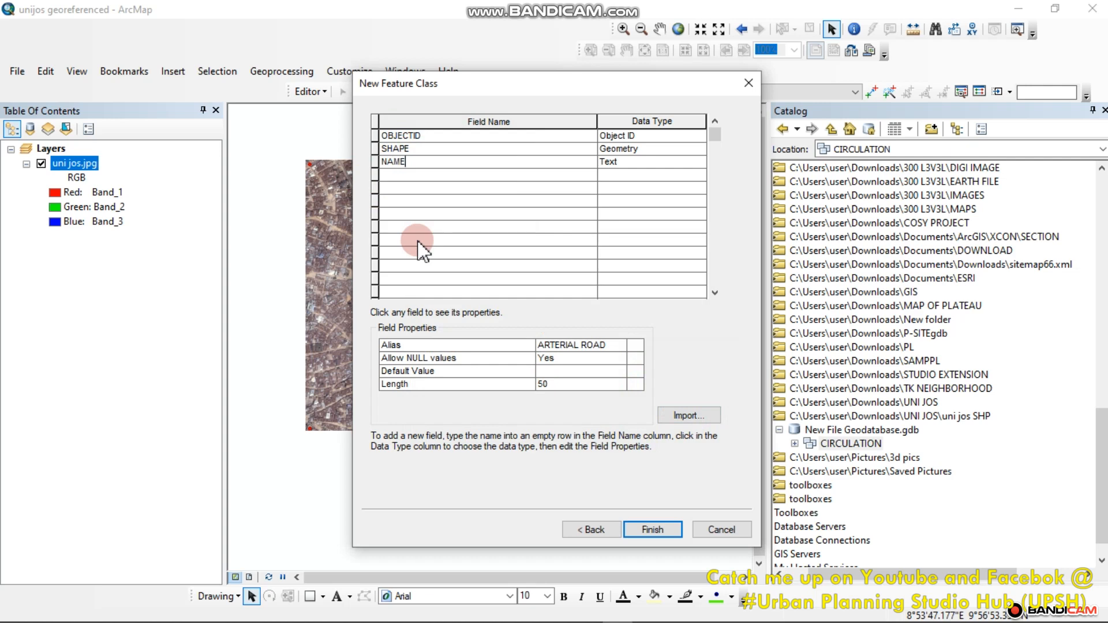
{"action": "left_click", "coordinate": [647, 531]}
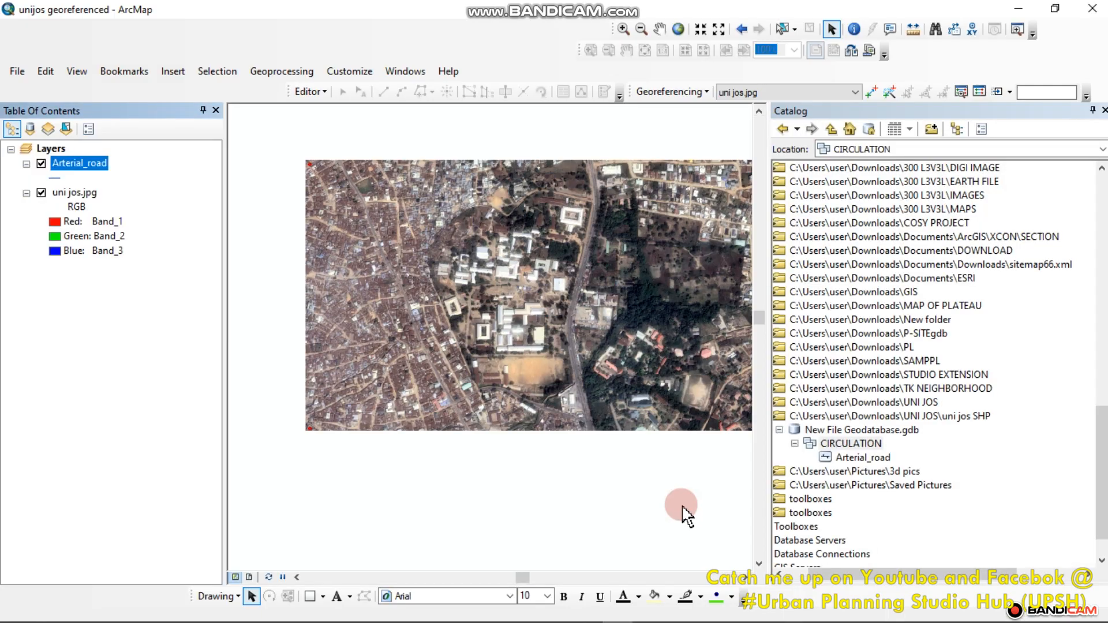
{"action": "left_click", "coordinate": [882, 457]}
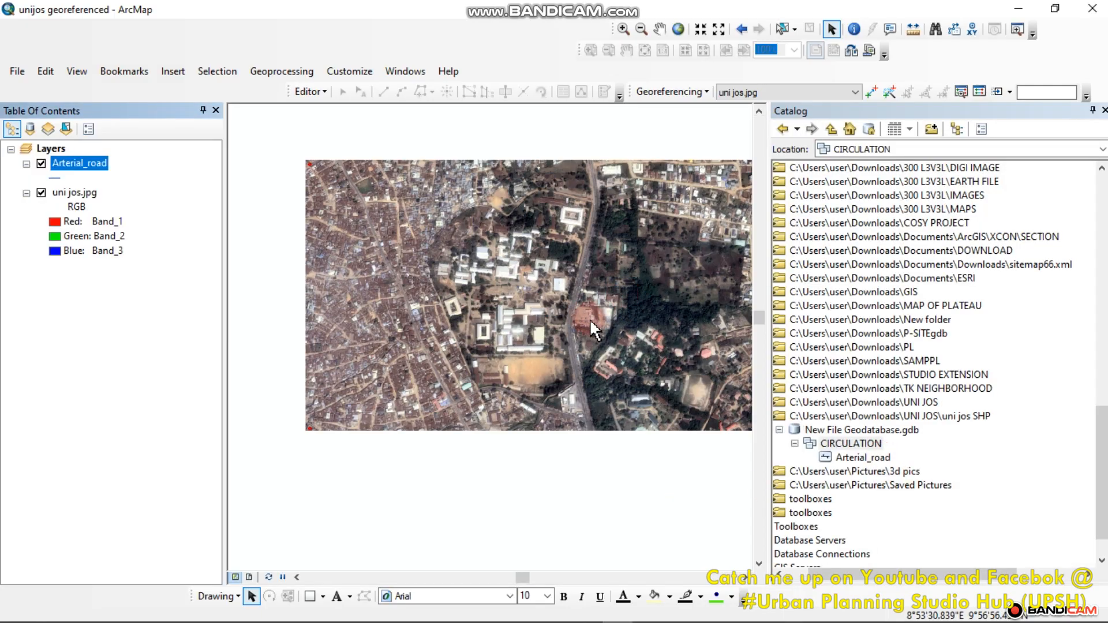
{"action": "mouse_move", "coordinate": [802, 621]}
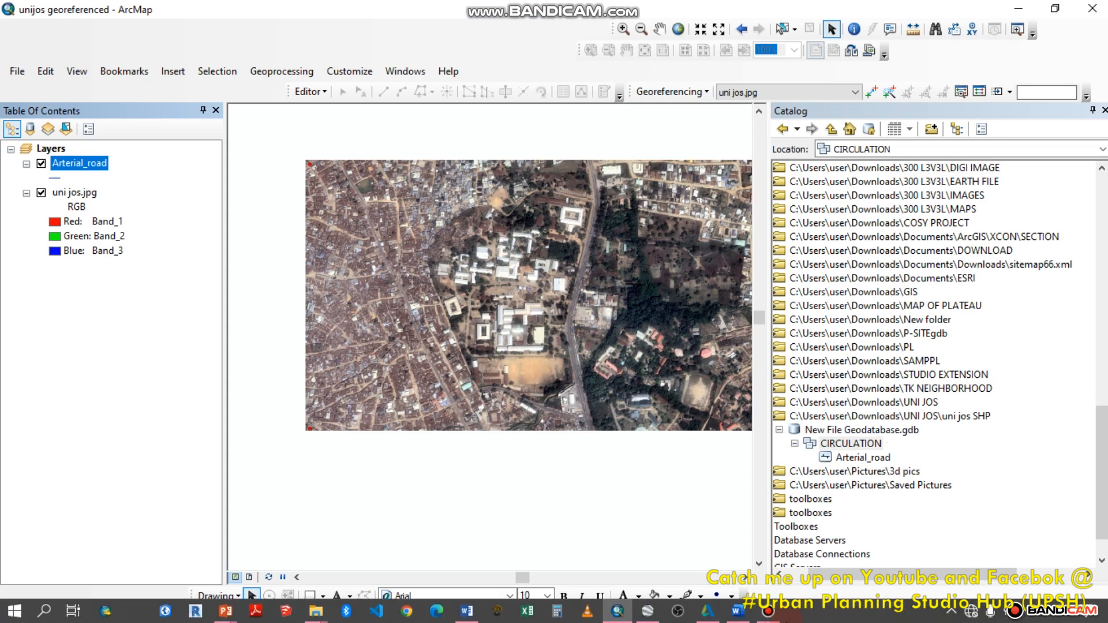
{"action": "left_click", "coordinate": [768, 611]}
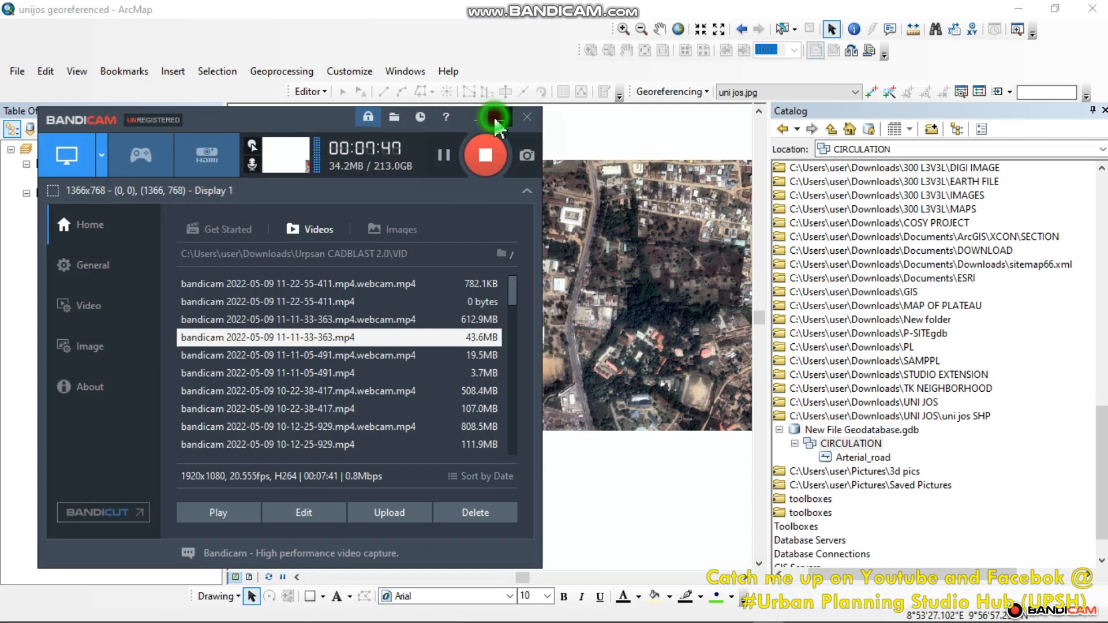
{"action": "left_click", "coordinate": [499, 117]}
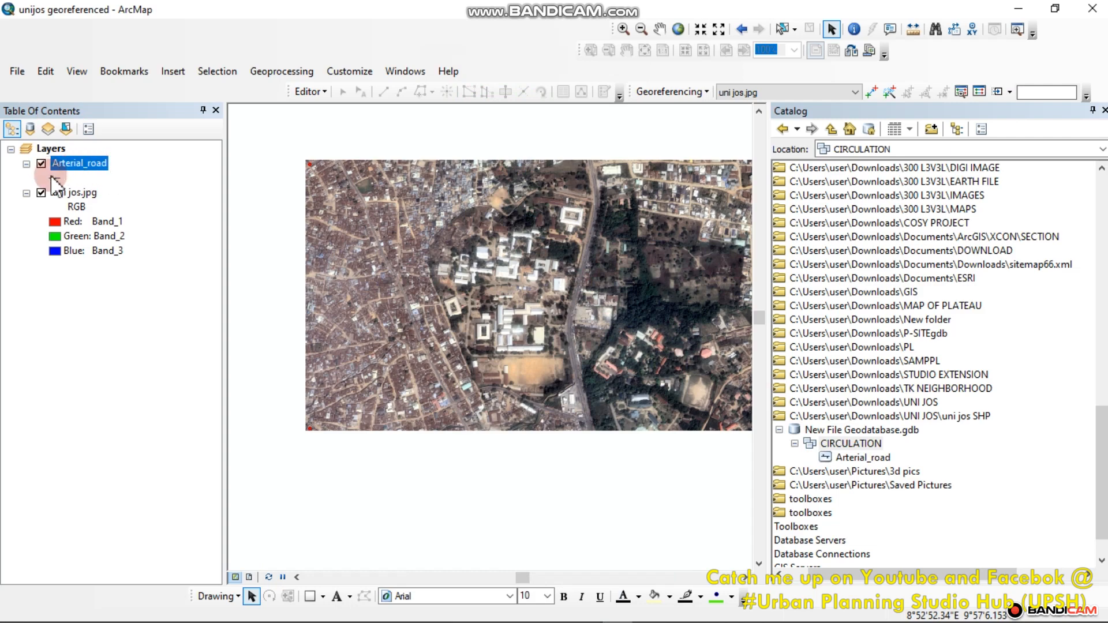
{"action": "scroll", "coordinate": [517, 202], "scroll_direction": "up", "scroll_amount": 3}
{"action": "scroll", "coordinate": [518, 202], "scroll_direction": "down", "scroll_amount": 5}
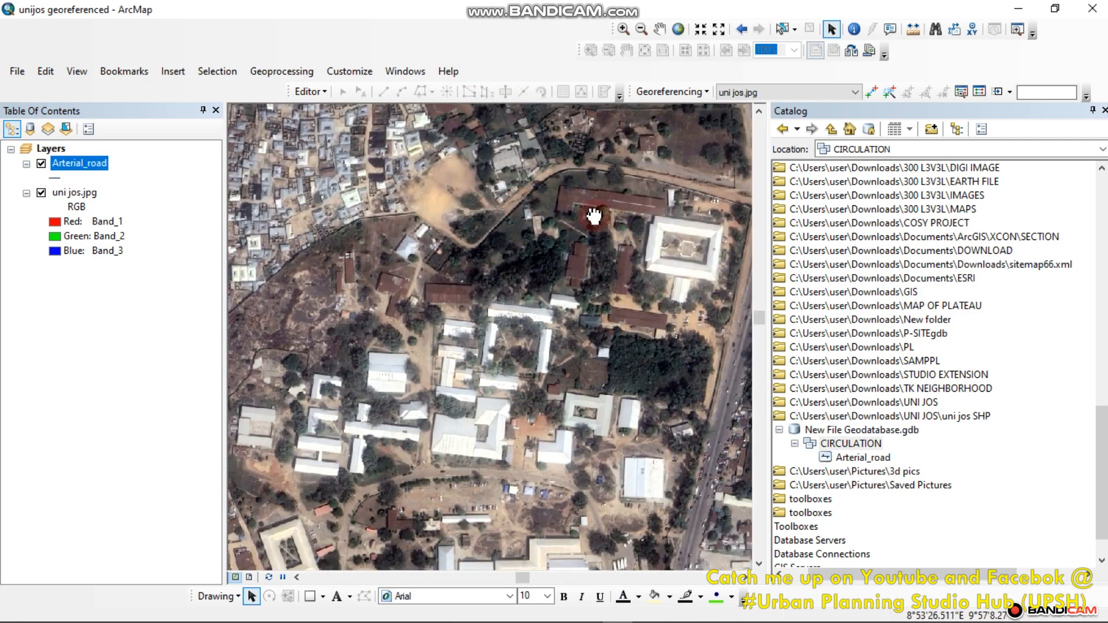
Examine the main road and the side road branching off it on the northeastern part of the satellite image.
{"action": "left_click_drag", "start_coordinate": [592, 216], "coordinate": [499, 167]}
{"action": "scroll", "coordinate": [666, 121], "scroll_direction": "down", "scroll_amount": 3}
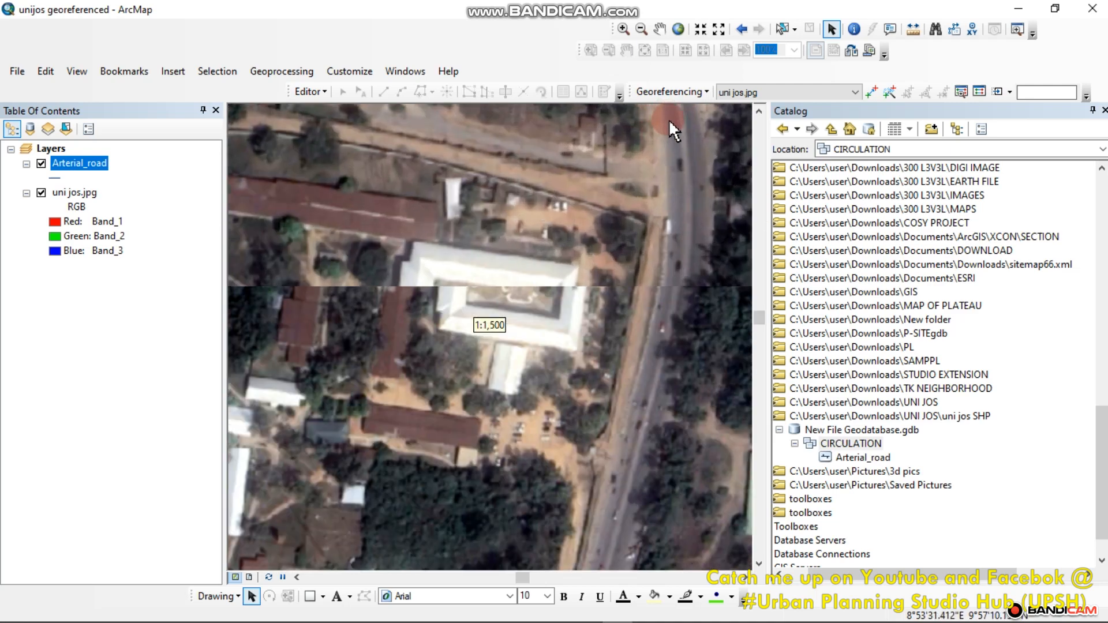
{"action": "scroll", "coordinate": [708, 235], "scroll_direction": "up", "scroll_amount": 2}
{"action": "scroll", "coordinate": [708, 236], "scroll_direction": "down", "scroll_amount": 4}
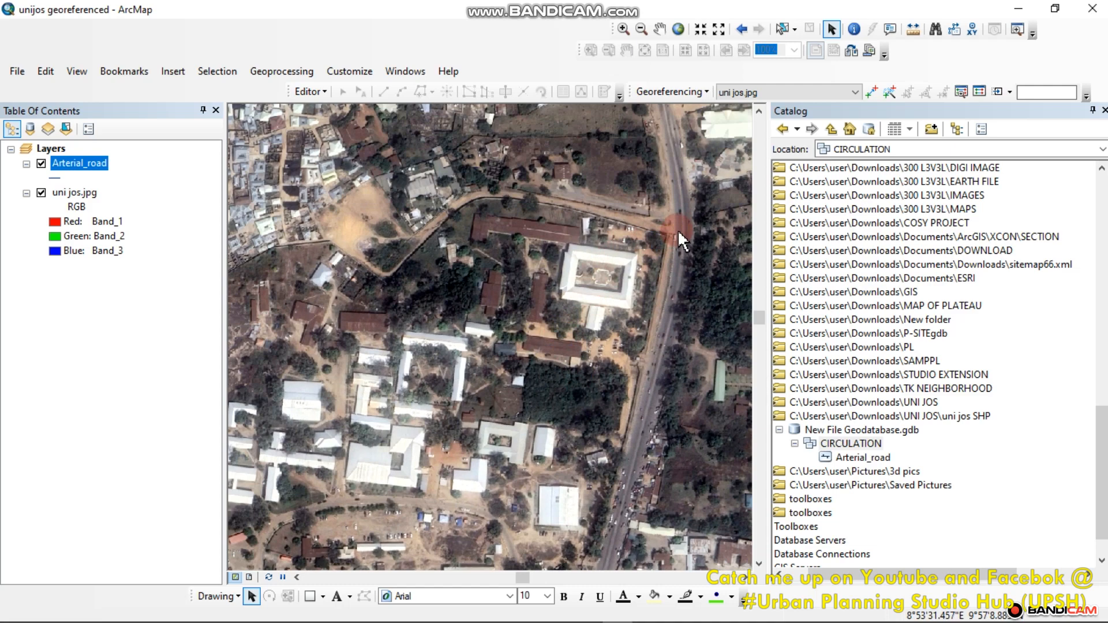
{"action": "left_click", "coordinate": [599, 213]}
{"action": "left_click", "coordinate": [465, 210]}
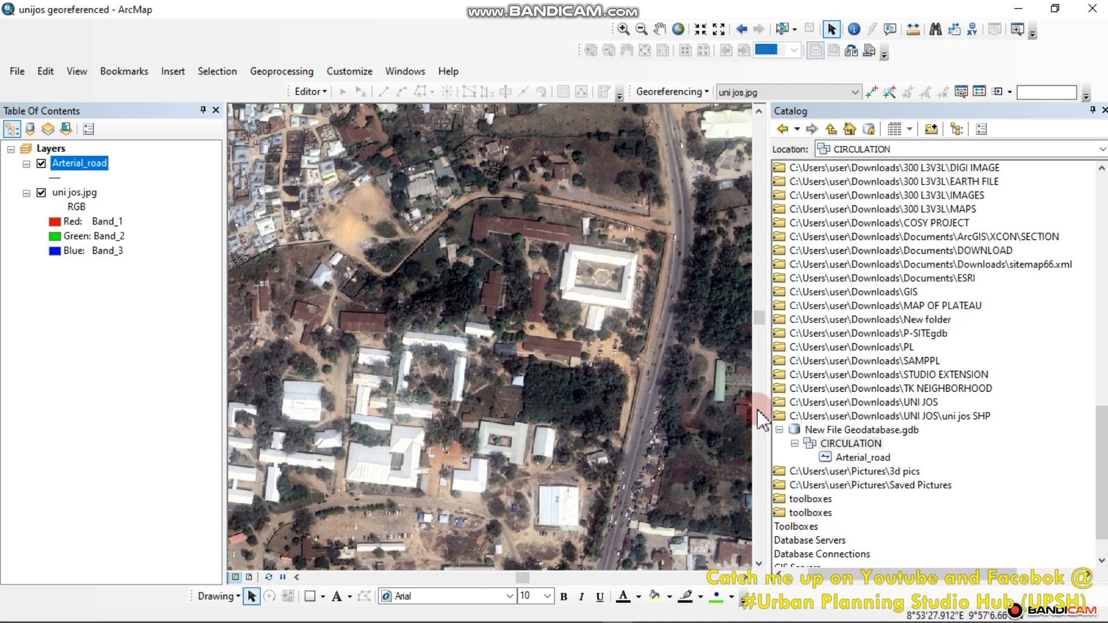
Start a new feature class in the CIRCULATION dataset named ACCESS_ROAD with the type Line Features.
{"action": "left_click", "coordinate": [848, 449]}
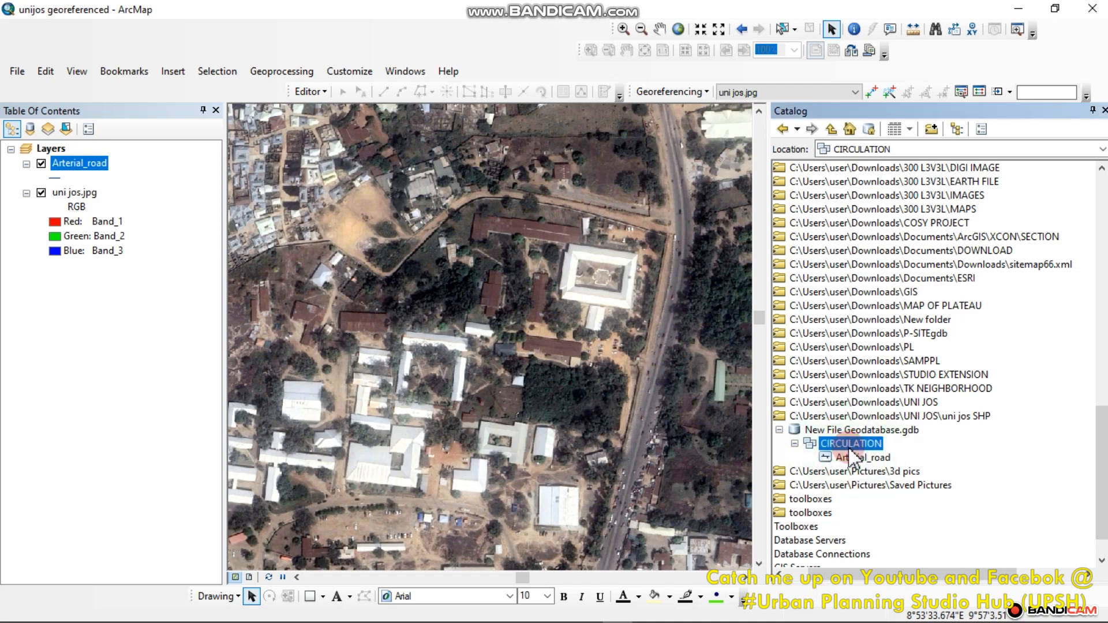
{"action": "right_click", "coordinate": [849, 444]}
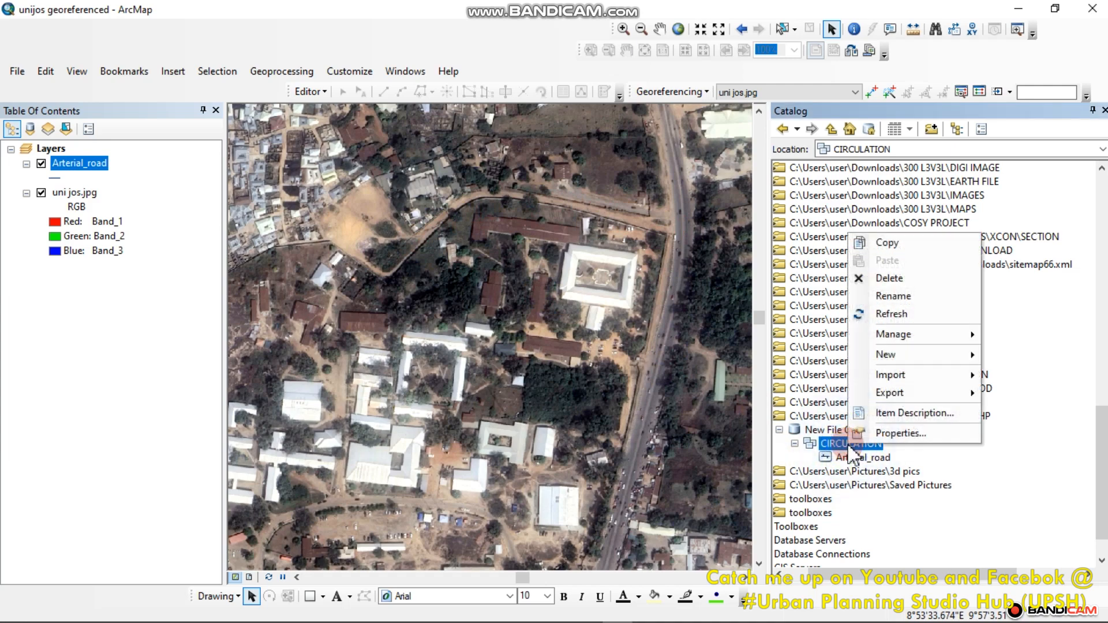
{"action": "mouse_move", "coordinate": [903, 363]}
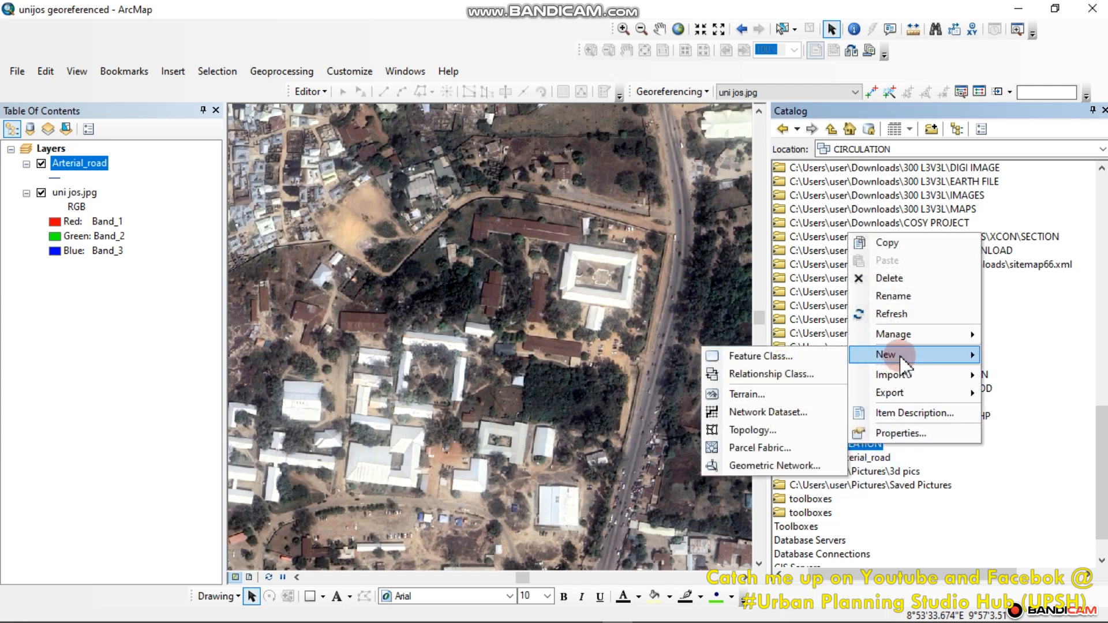
{"action": "left_click", "coordinate": [793, 360]}
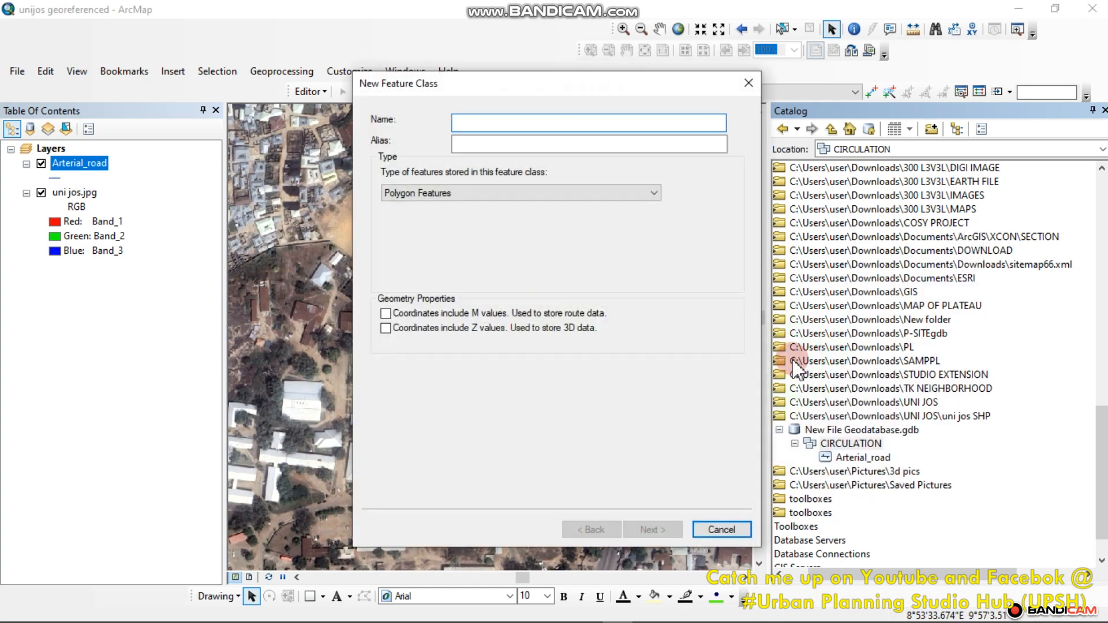
{"action": "type", "text": "ACCESS_ROAD"}
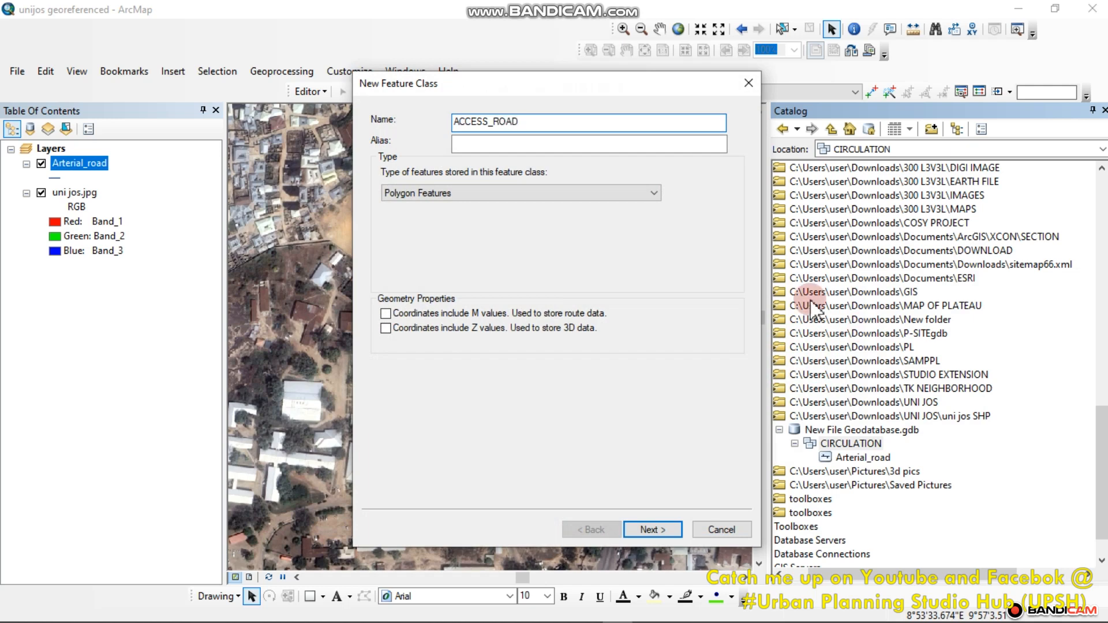
{"action": "left_click", "coordinate": [634, 192]}
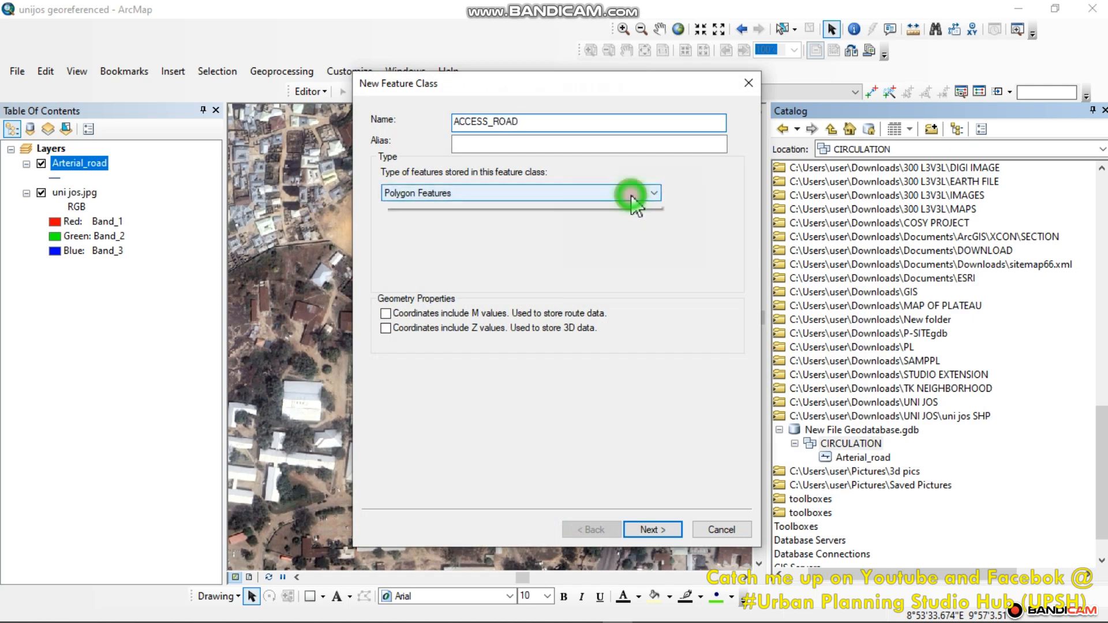
{"action": "left_click", "coordinate": [393, 220]}
Include M and Z values in the ACCESS_ROAD coordinates and accept the default M tolerance and storage configuration.
{"action": "left_click", "coordinate": [386, 313]}
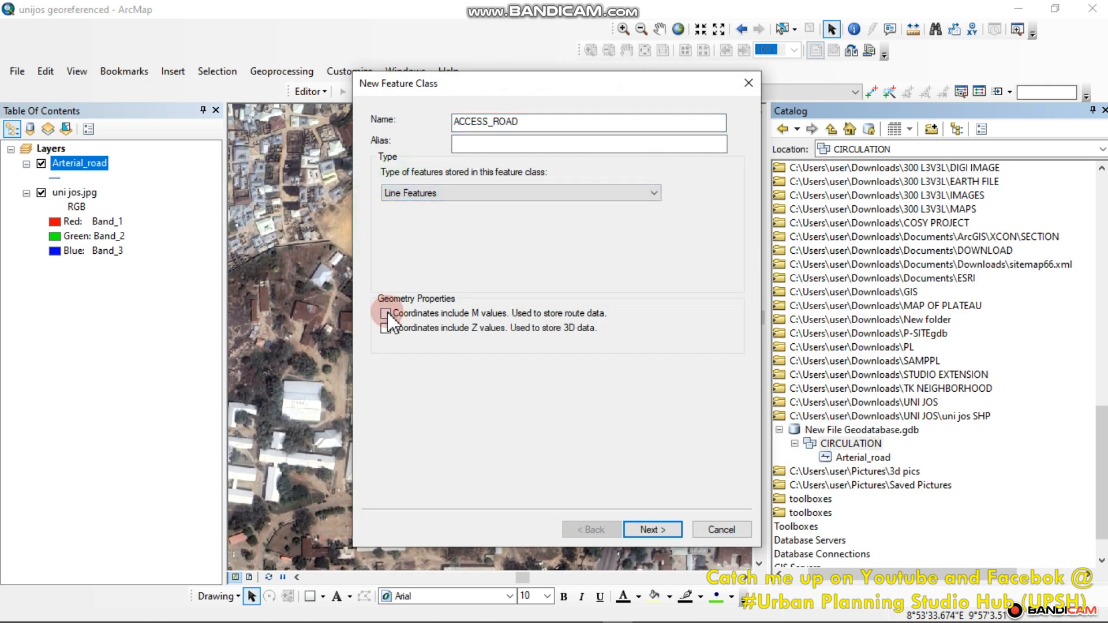
{"action": "left_click", "coordinate": [386, 327]}
{"action": "left_click", "coordinate": [652, 530]}
{"action": "left_click", "coordinate": [652, 529]}
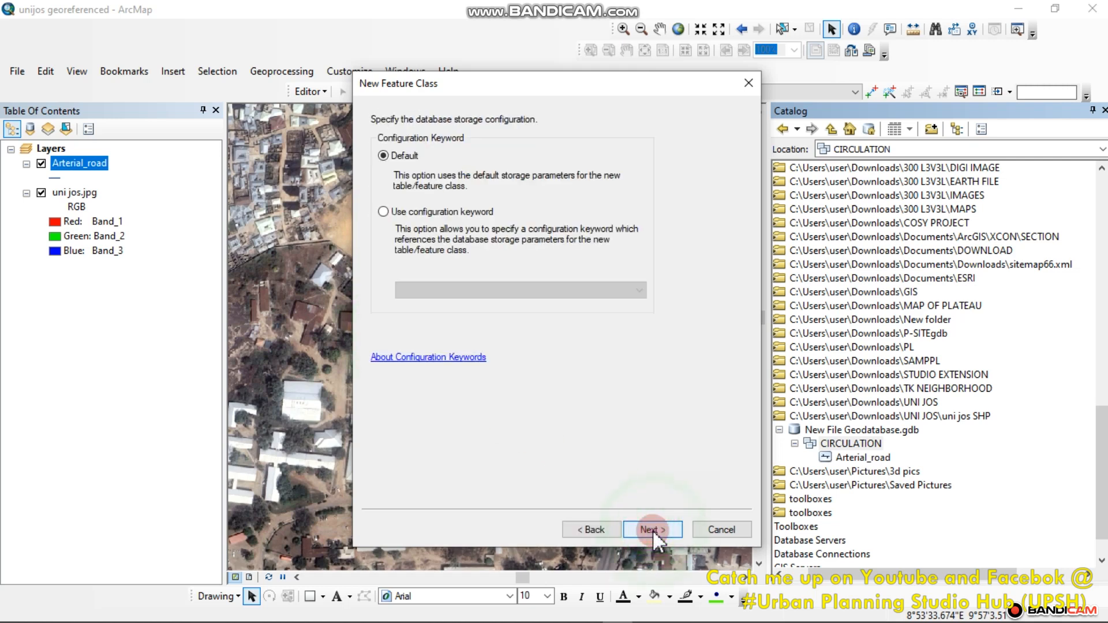
{"action": "left_click", "coordinate": [652, 530]}
Add a text field named NAME and finish creating the ACCESS_ROAD feature class.
{"action": "left_click", "coordinate": [460, 176]}
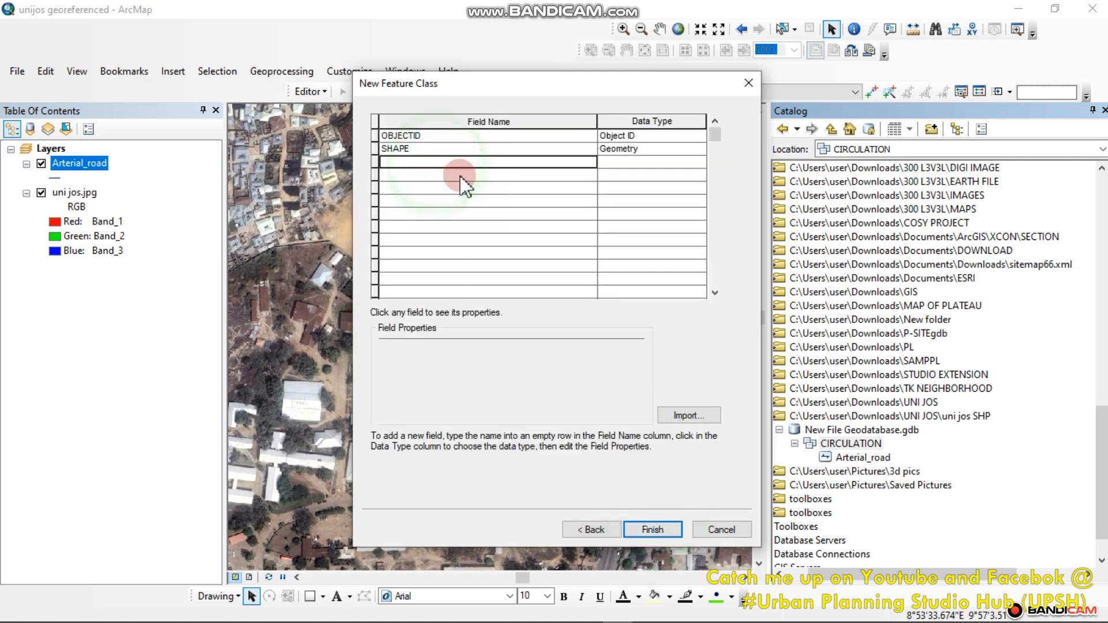
{"action": "type", "text": "NAME"}
{"action": "key", "text": "Tab"}
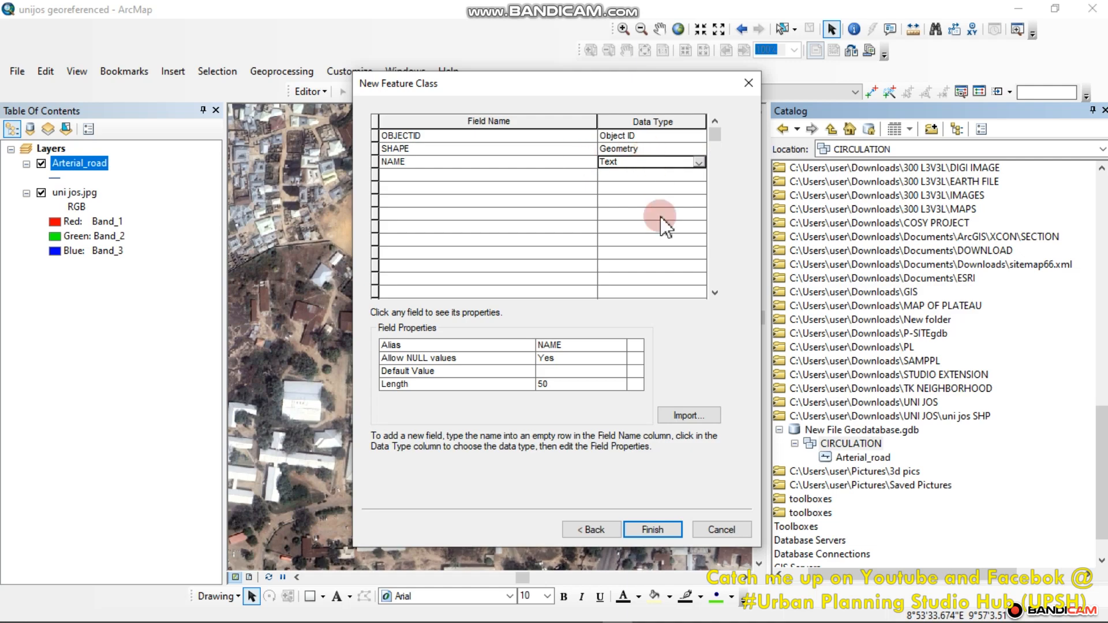
{"action": "left_click", "coordinate": [652, 523]}
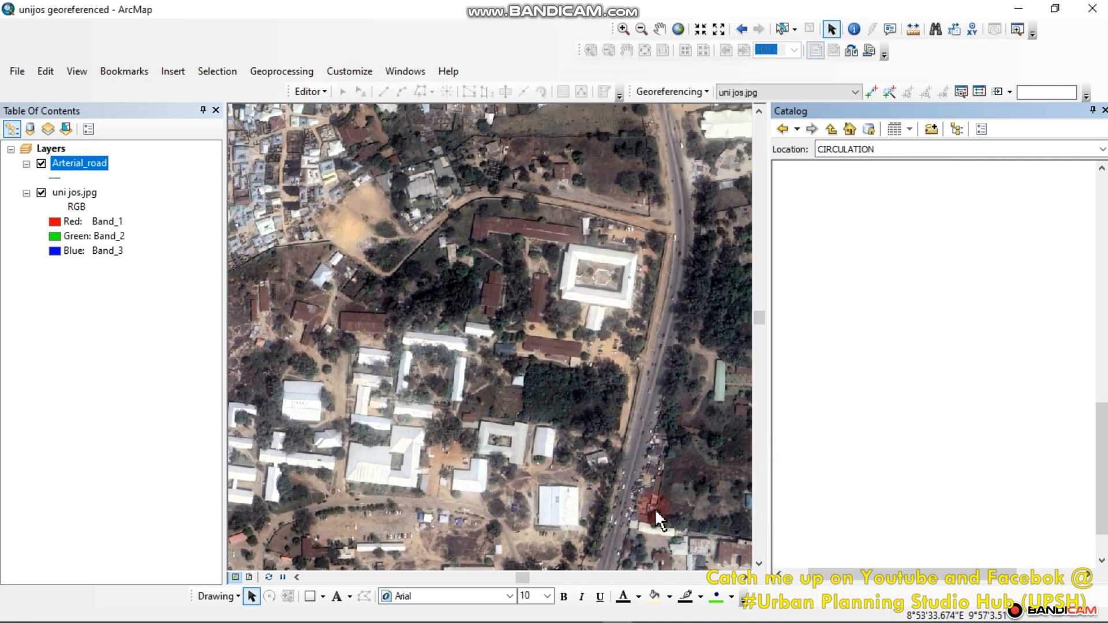
Examine the internal roads and buildings across the campus on the satellite image at several scales.
{"action": "left_click", "coordinate": [520, 263]}
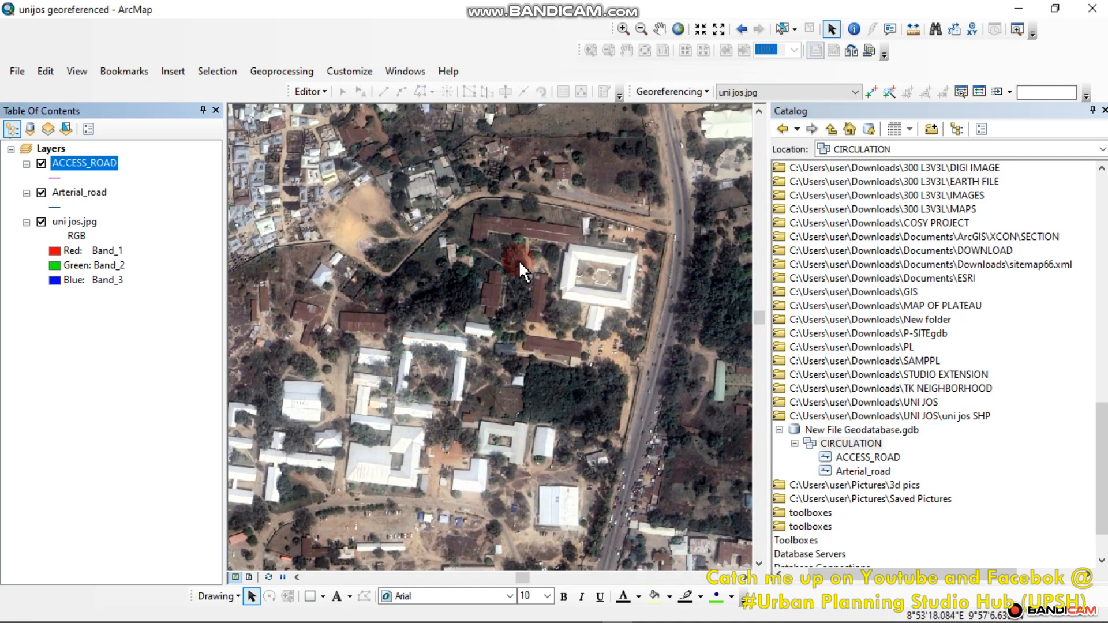
{"action": "scroll", "coordinate": [518, 261], "scroll_direction": "down", "scroll_amount": 2}
{"action": "scroll", "coordinate": [536, 310], "scroll_direction": "up", "scroll_amount": 2}
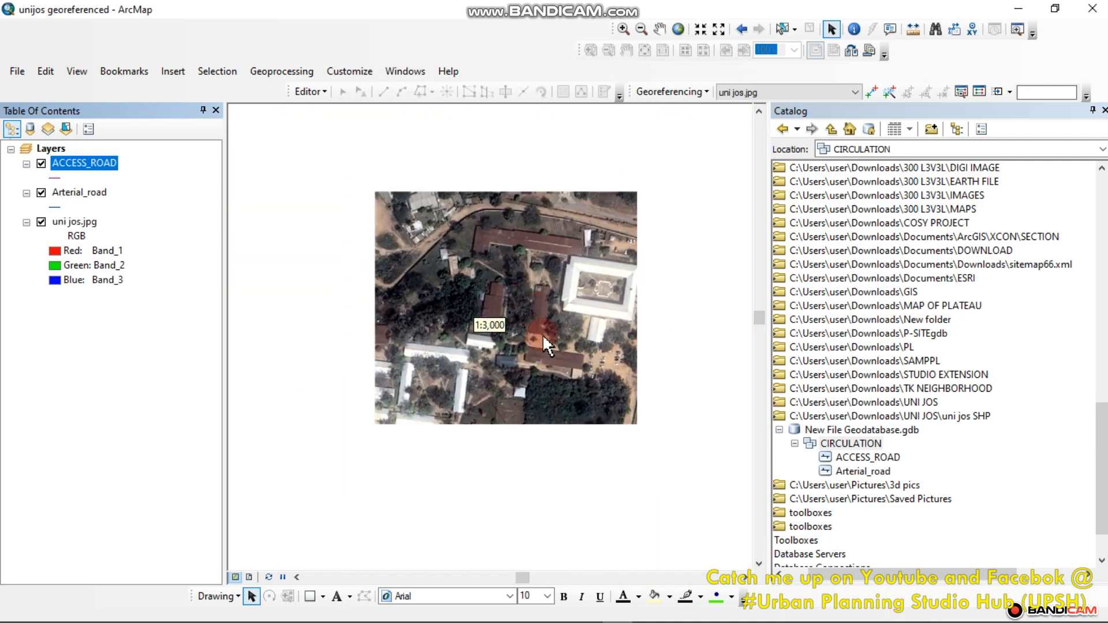
{"action": "scroll", "coordinate": [543, 334], "scroll_direction": "down", "scroll_amount": 2}
{"action": "scroll", "coordinate": [520, 326], "scroll_direction": "up", "scroll_amount": 3}
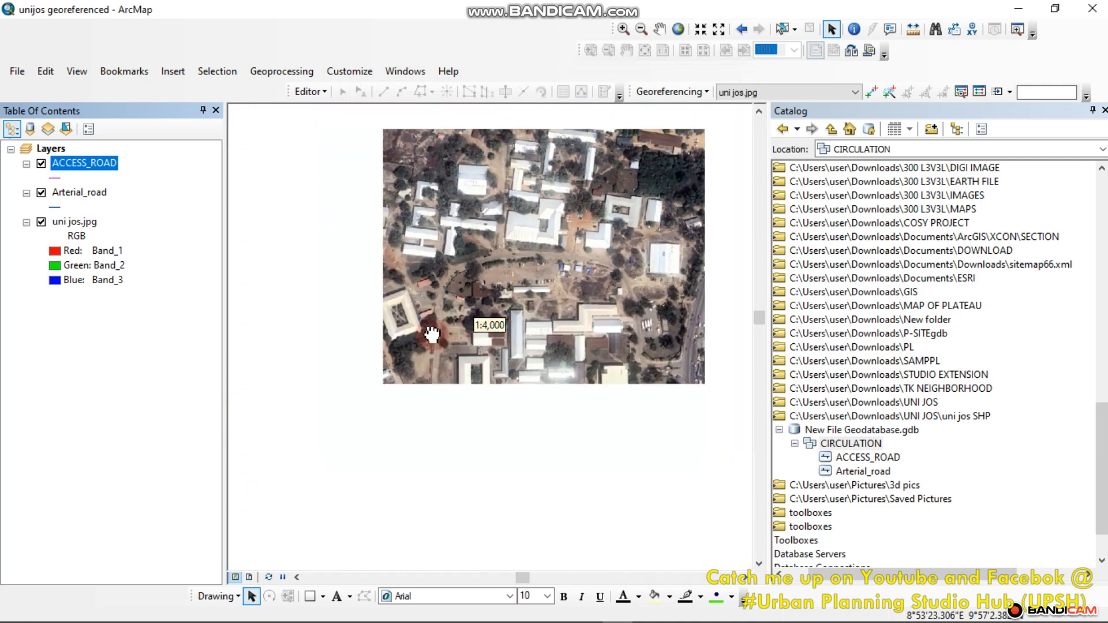
{"action": "scroll", "coordinate": [432, 334], "scroll_direction": "down", "scroll_amount": 3}
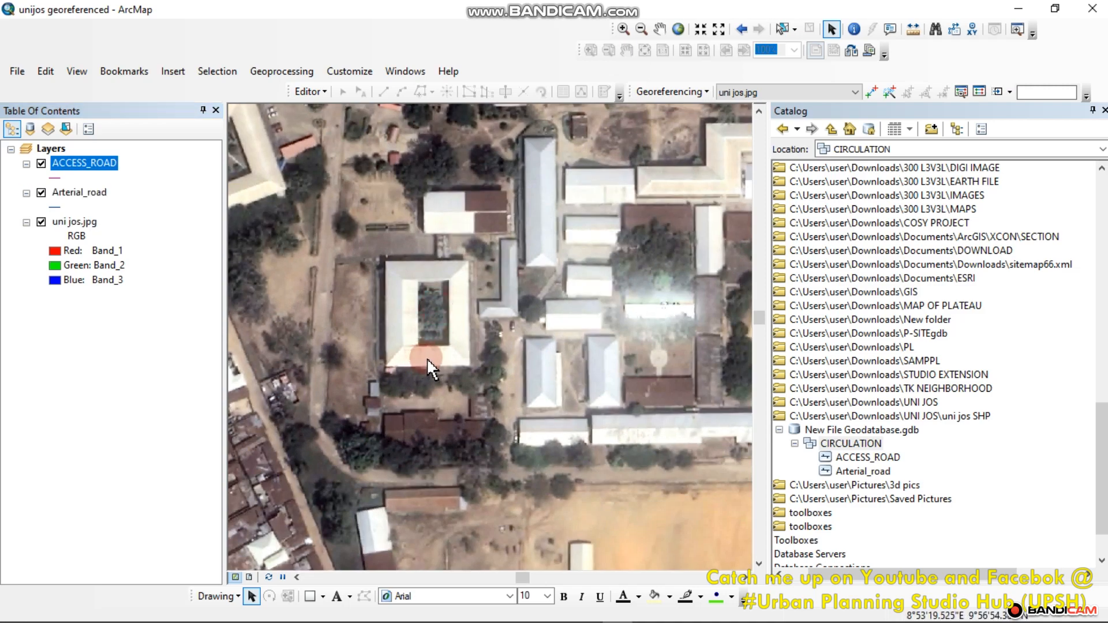
{"action": "scroll", "coordinate": [427, 357], "scroll_direction": "up", "scroll_amount": 3}
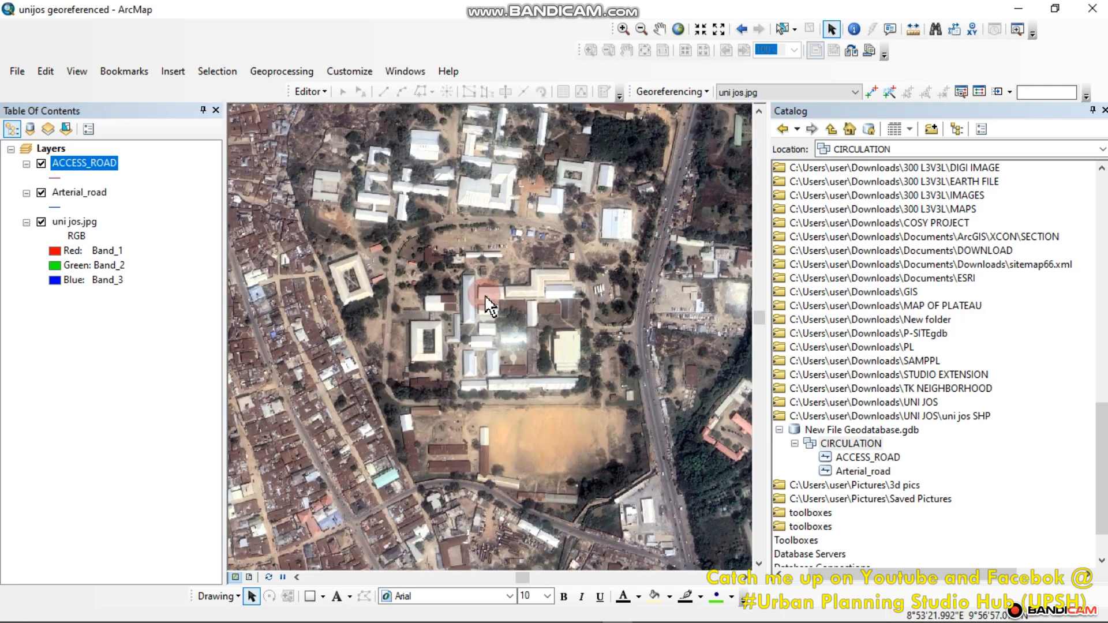
{"action": "scroll", "coordinate": [488, 303], "scroll_direction": "down", "scroll_amount": 3}
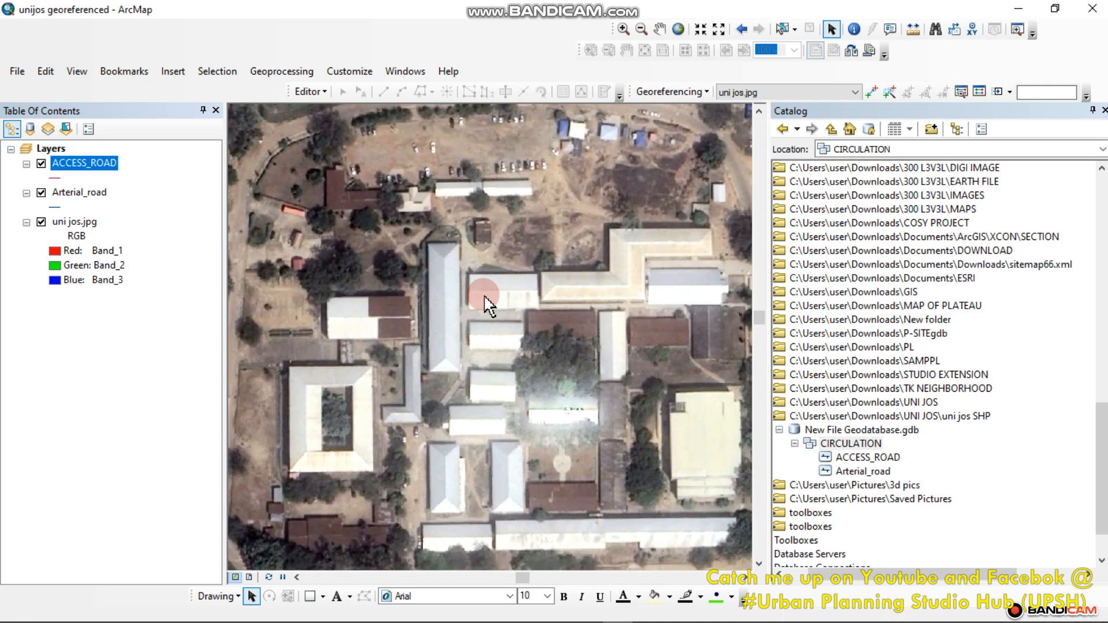
{"action": "scroll", "coordinate": [487, 300], "scroll_direction": "up", "scroll_amount": 1}
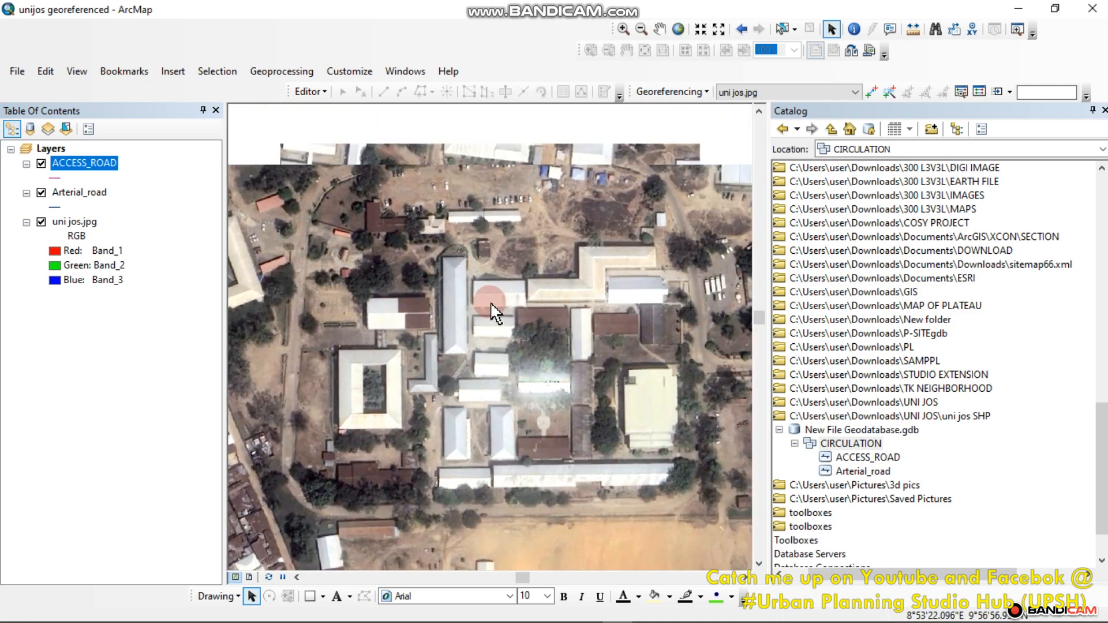
{"action": "scroll", "coordinate": [491, 304], "scroll_direction": "up", "scroll_amount": 1}
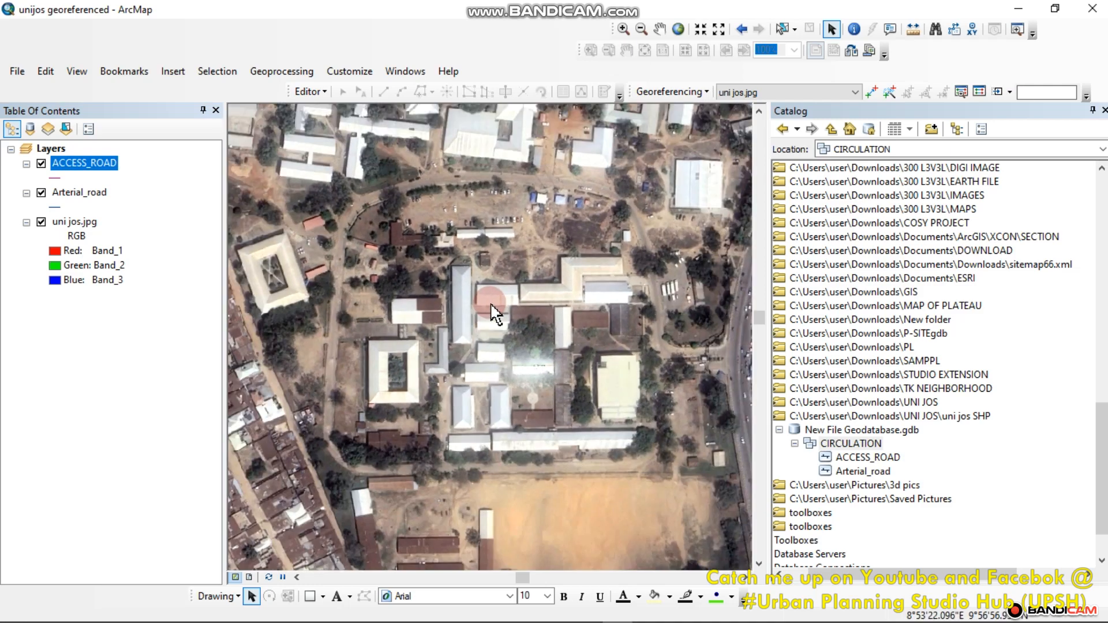
{"action": "scroll", "coordinate": [497, 299], "scroll_direction": "up", "scroll_amount": 2}
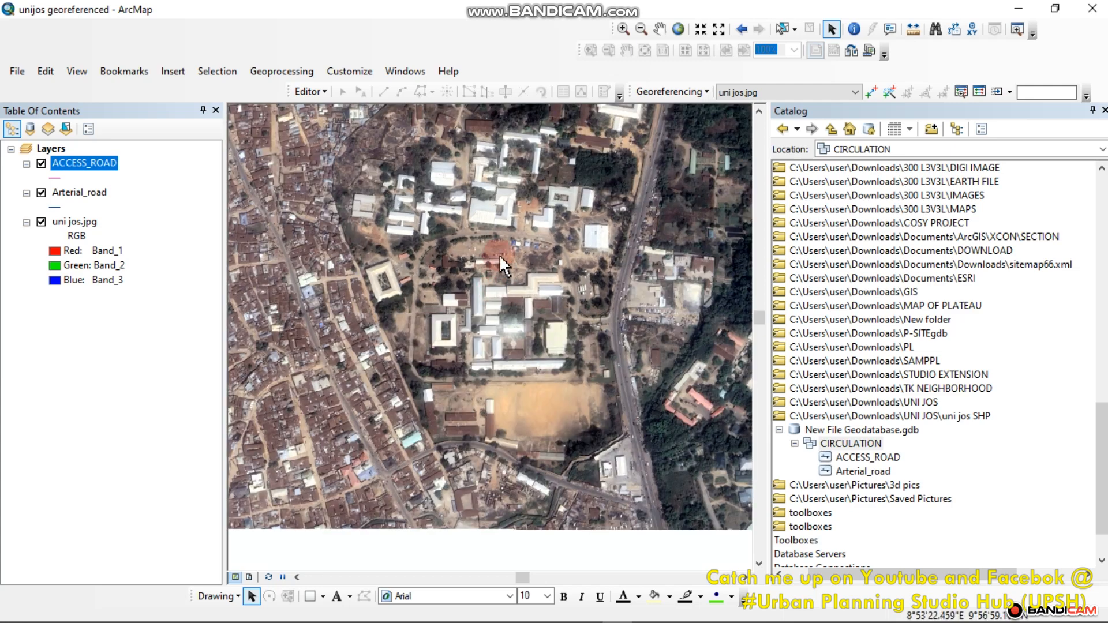
{"action": "scroll", "coordinate": [496, 210], "scroll_direction": "down", "scroll_amount": 2}
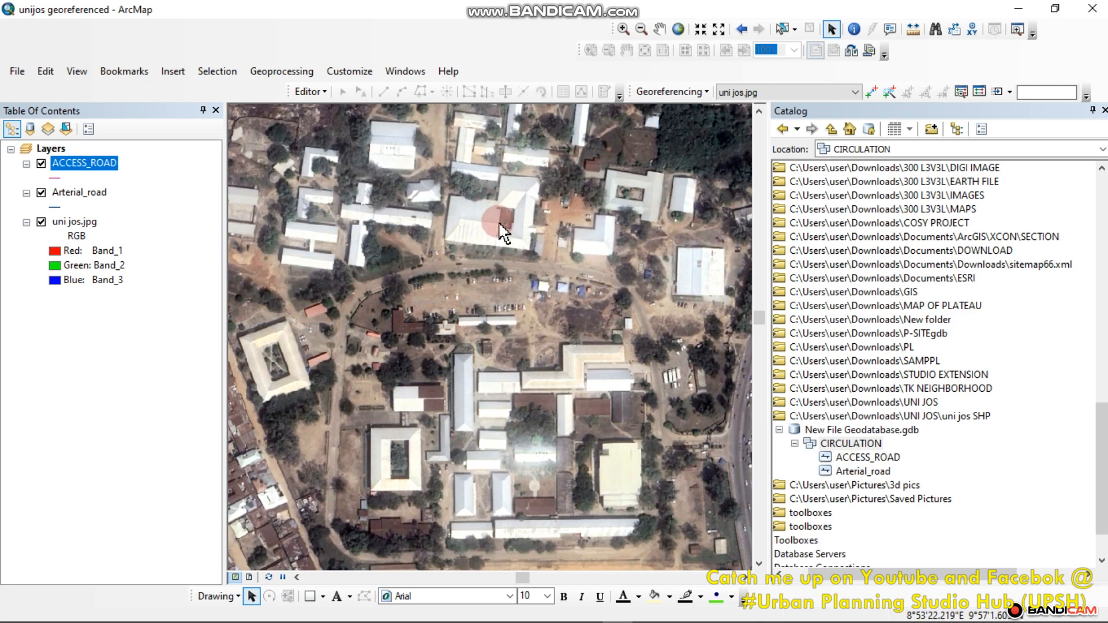
{"action": "scroll", "coordinate": [500, 246], "scroll_direction": "down", "scroll_amount": 2}
{"action": "scroll", "coordinate": [498, 243], "scroll_direction": "up", "scroll_amount": 3}
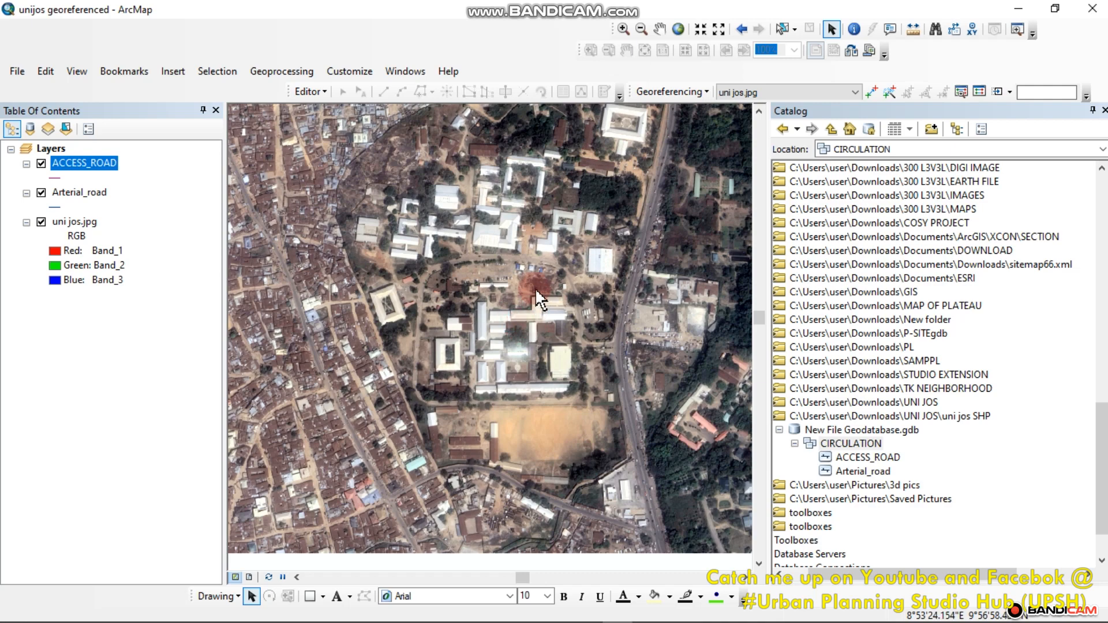
{"action": "scroll", "coordinate": [535, 289], "scroll_direction": "down", "scroll_amount": 2}
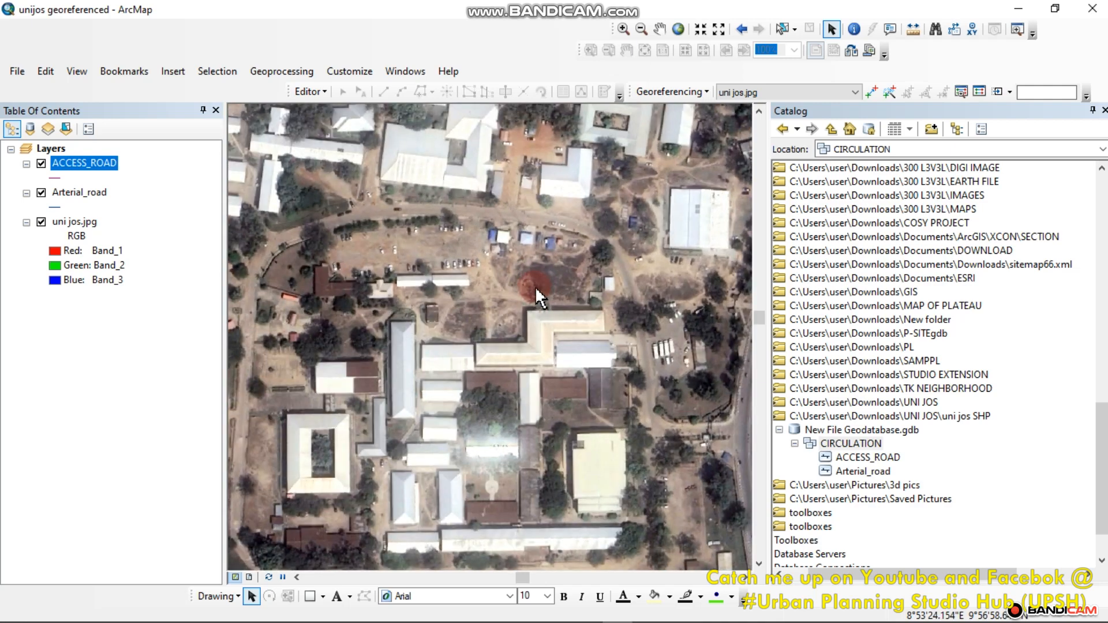
{"action": "scroll", "coordinate": [535, 289], "scroll_direction": "up", "scroll_amount": 2}
{"action": "scroll", "coordinate": [466, 245], "scroll_direction": "down", "scroll_amount": 3}
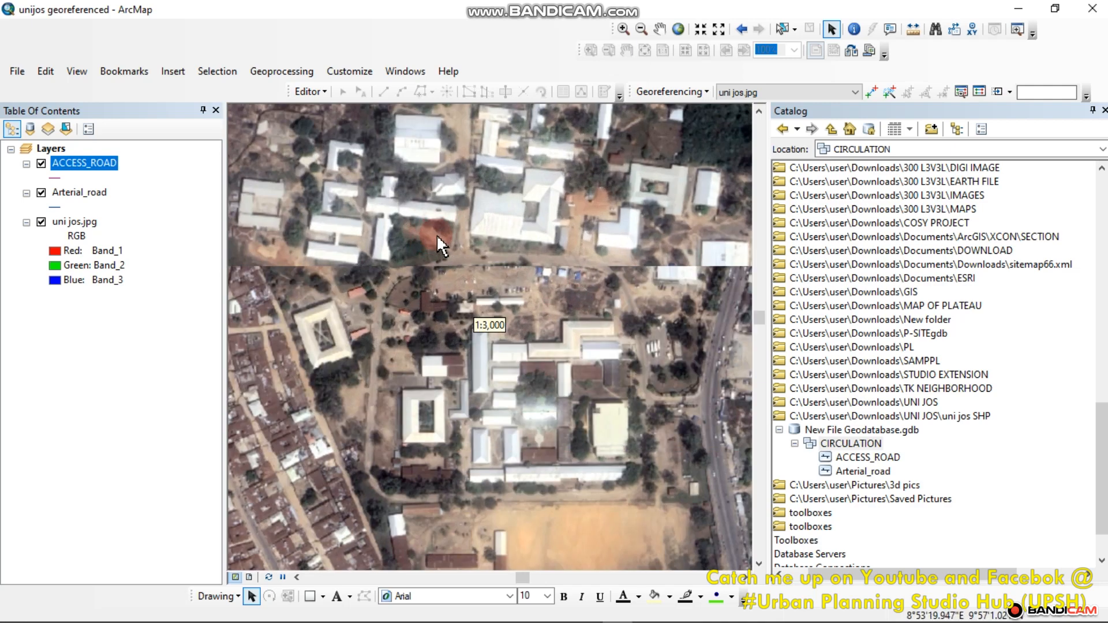
{"action": "scroll", "coordinate": [496, 281], "scroll_direction": "up", "scroll_amount": 3}
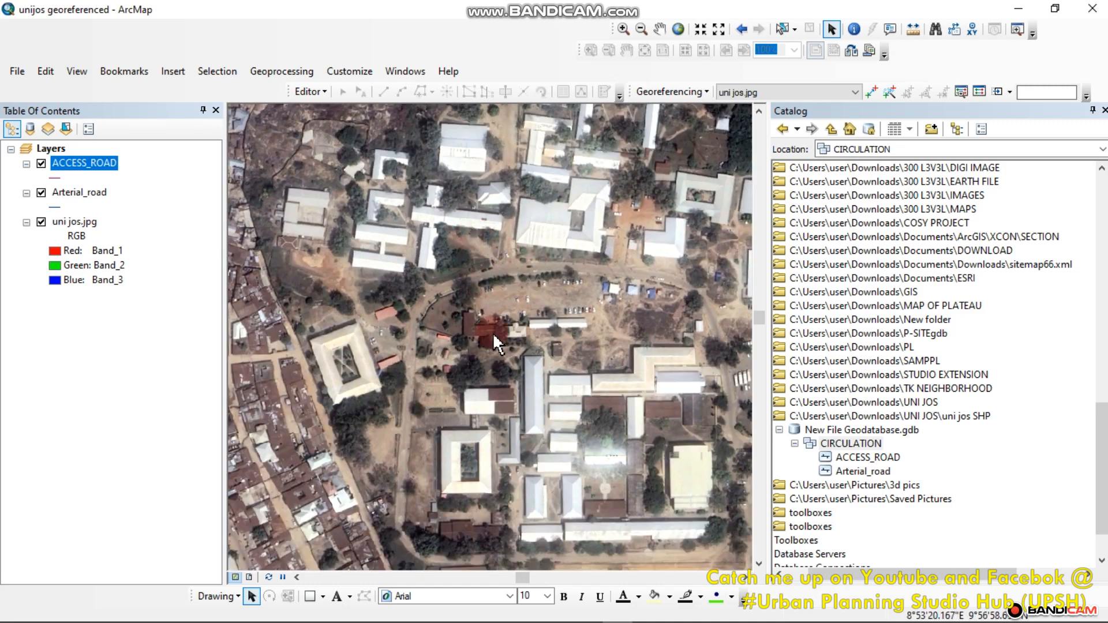
{"action": "scroll", "coordinate": [401, 300], "scroll_direction": "up", "scroll_amount": 2}
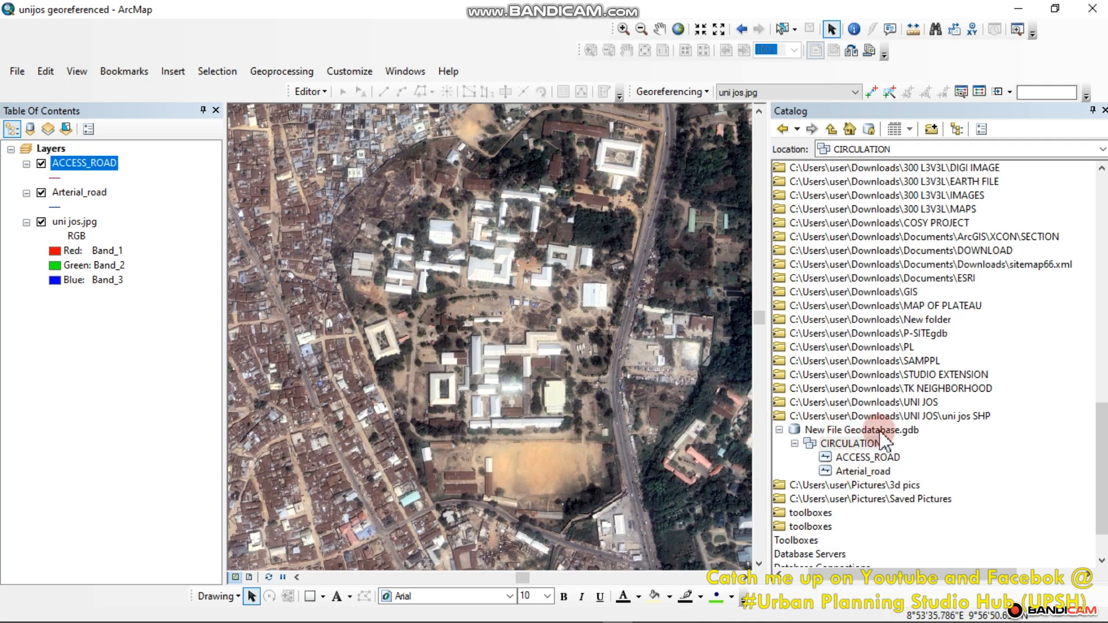
Start a new feature dataset named STRUCTURES in New File Geodatabase.gdb.
{"action": "left_click", "coordinate": [853, 432]}
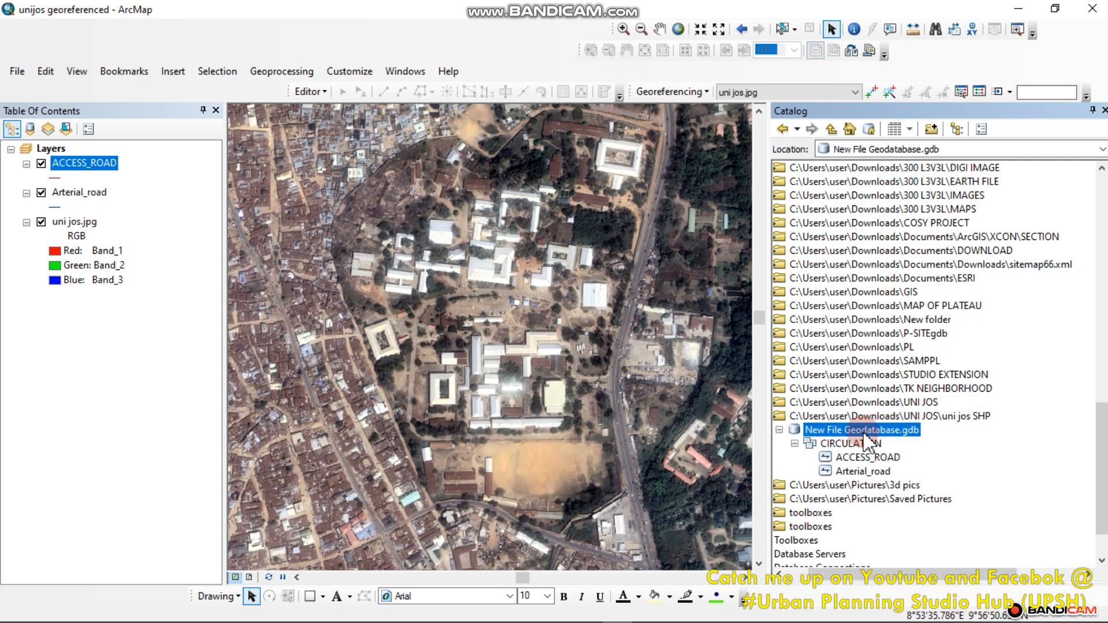
{"action": "right_click", "coordinate": [864, 432]}
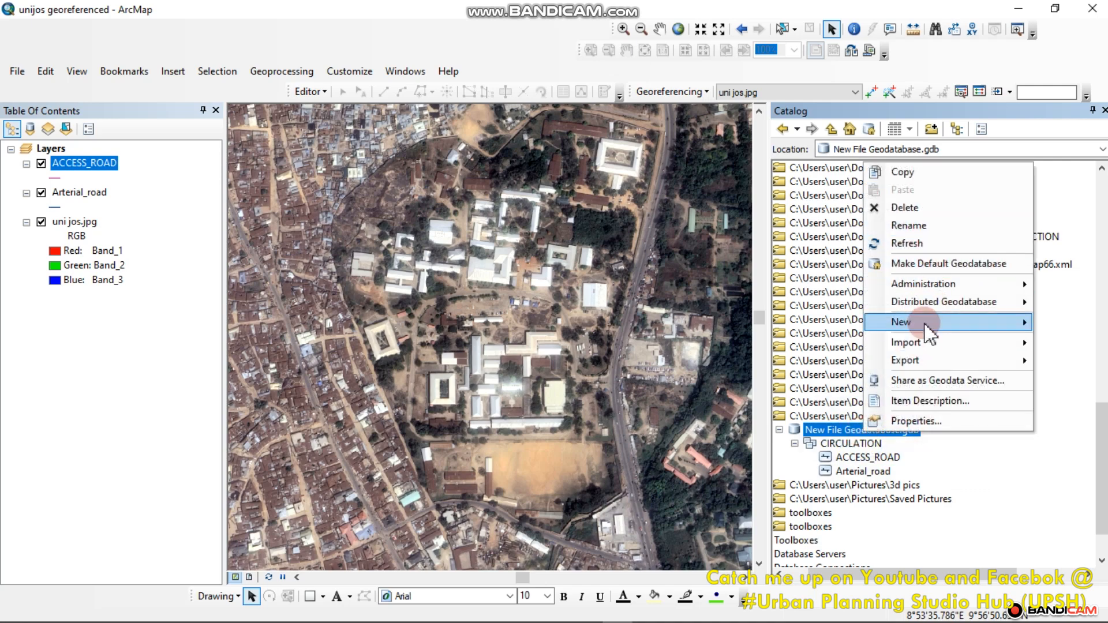
{"action": "mouse_move", "coordinate": [928, 332]}
{"action": "left_click", "coordinate": [783, 323]}
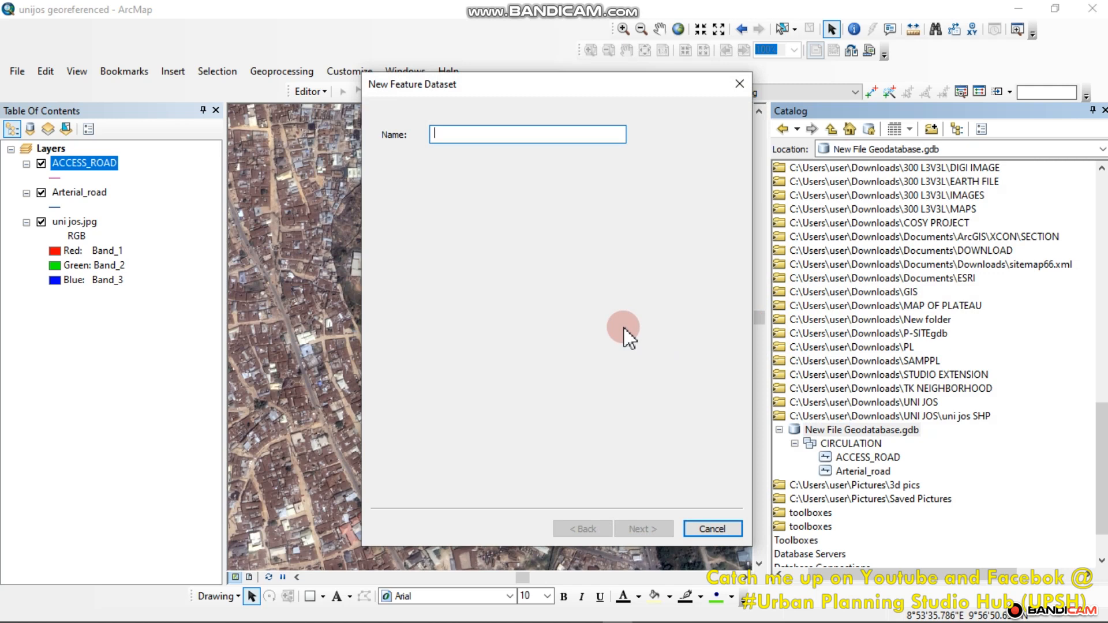
{"action": "type", "text": "STRUCTURE"}
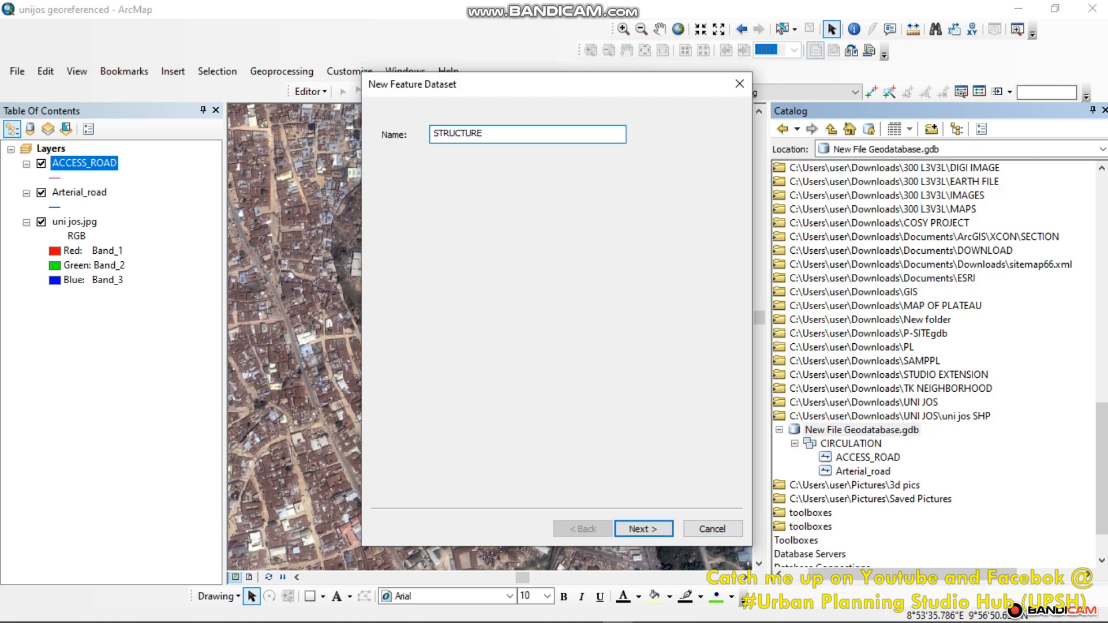
{"action": "type", "text": "S"}
Use WGS 1984 UTM Zone 32N without a vertical coordinate system, accept the default tolerances and finish the STRUCTURES dataset.
{"action": "left_click", "coordinate": [651, 528]}
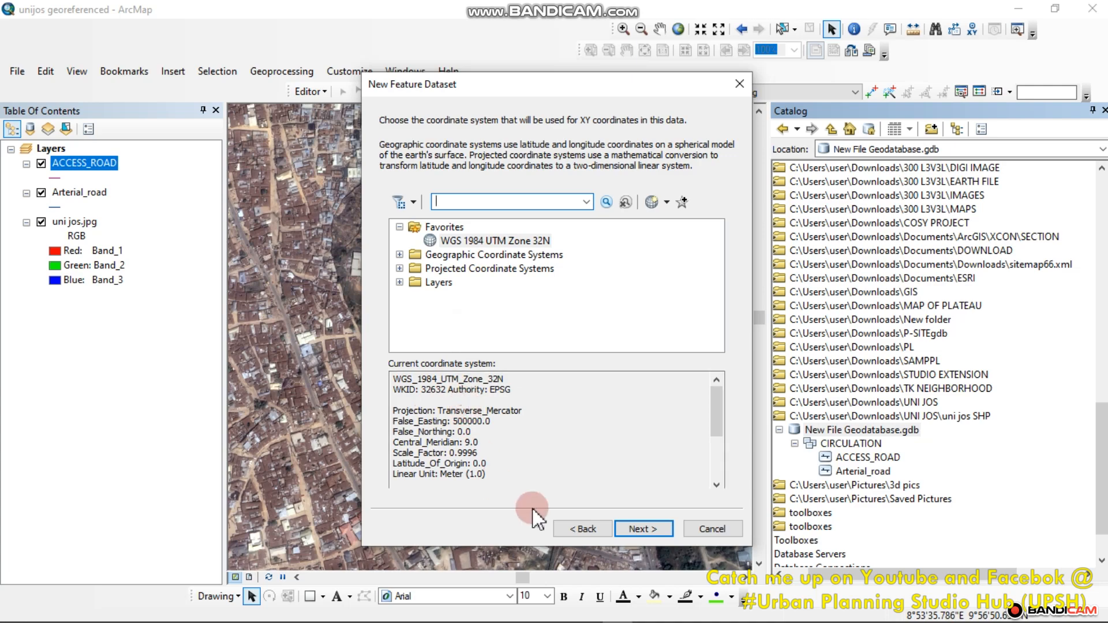
{"action": "left_click", "coordinate": [641, 529]}
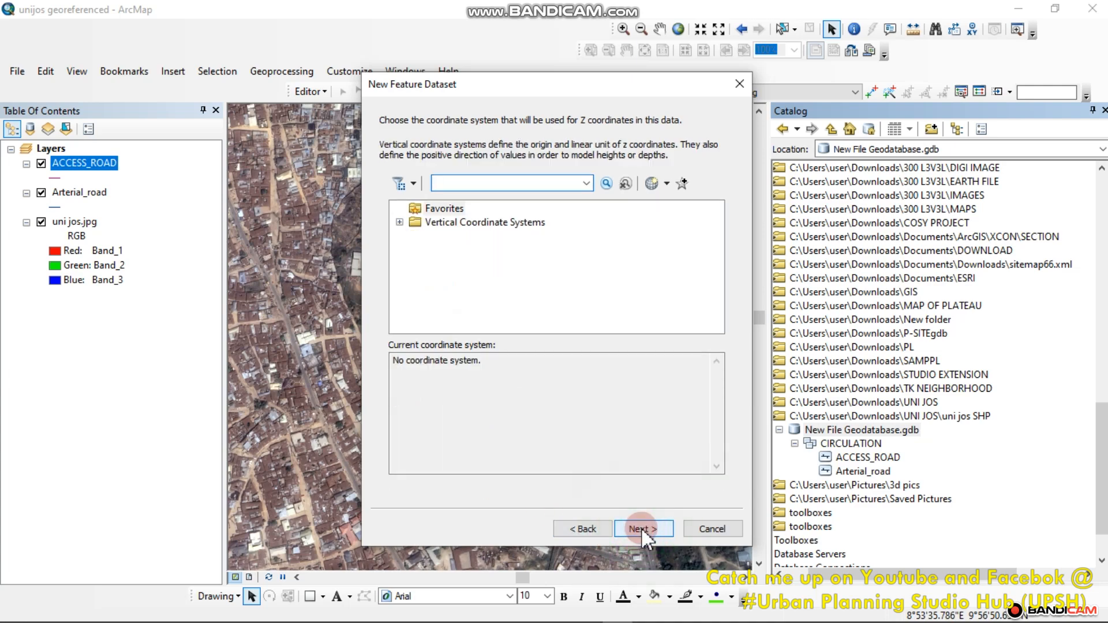
{"action": "left_click", "coordinate": [641, 528]}
{"action": "left_click", "coordinate": [642, 527]}
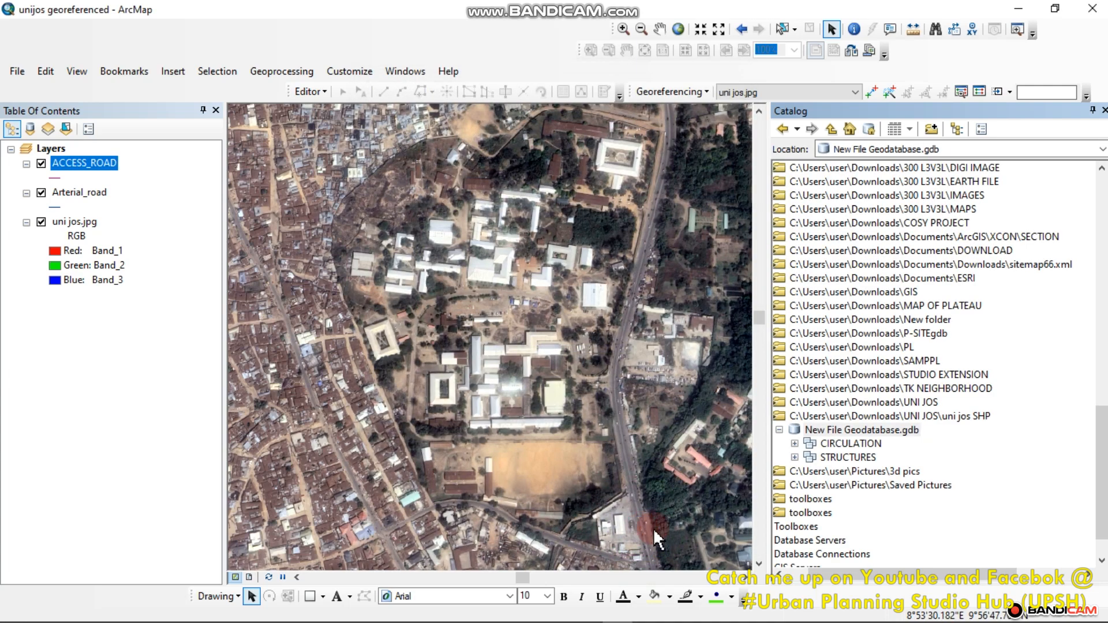
Check the contents of the CIRCULATION dataset, collapse it, and open the available commands for the STRUCTURES dataset.
{"action": "left_click", "coordinate": [795, 444]}
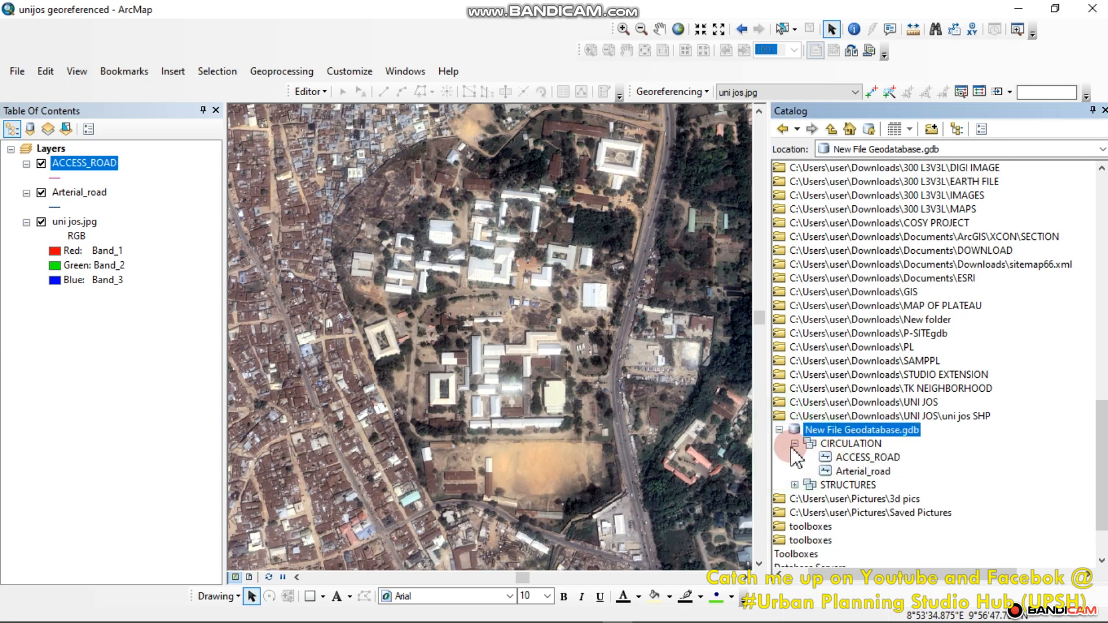
{"action": "left_click", "coordinate": [795, 444]}
{"action": "left_click", "coordinate": [831, 459]}
{"action": "right_click", "coordinate": [832, 459]}
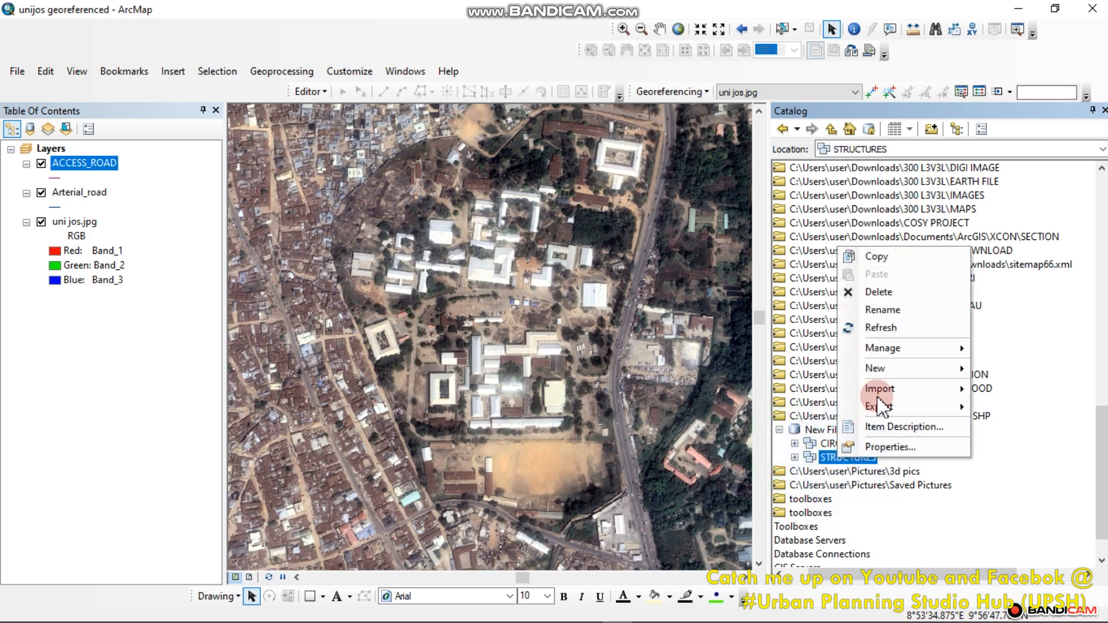